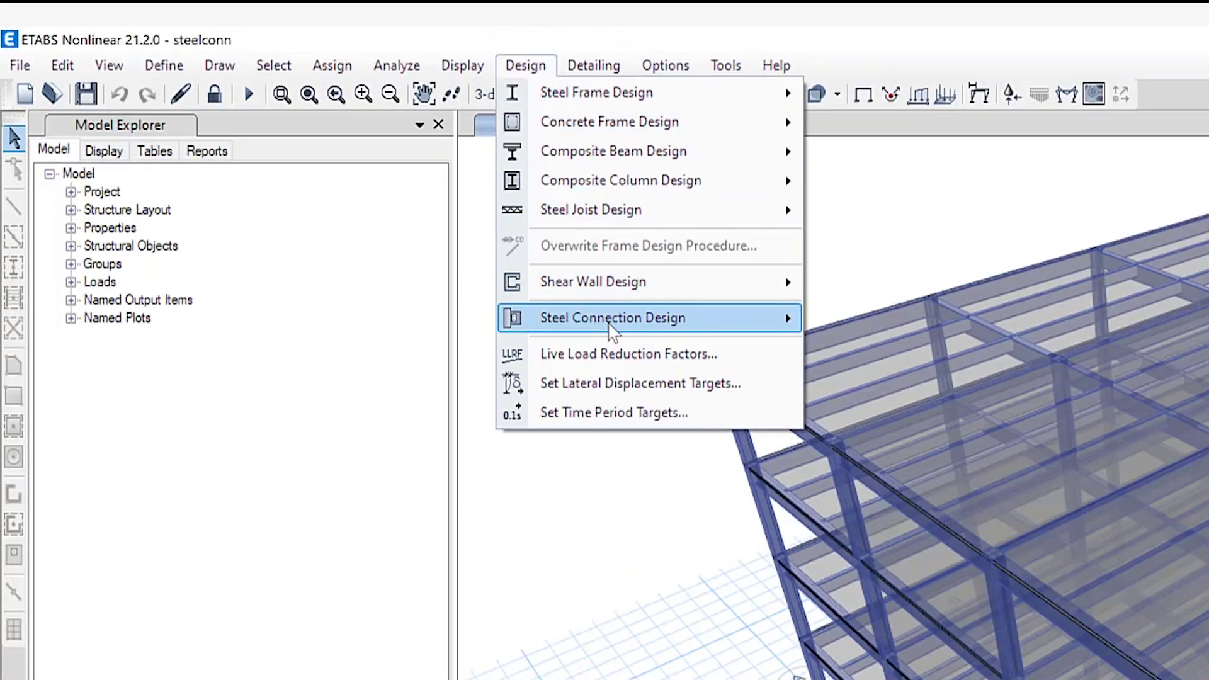
- Browse the Steel Connection Design commands, then dismiss the menus without running any
click(342, 177)
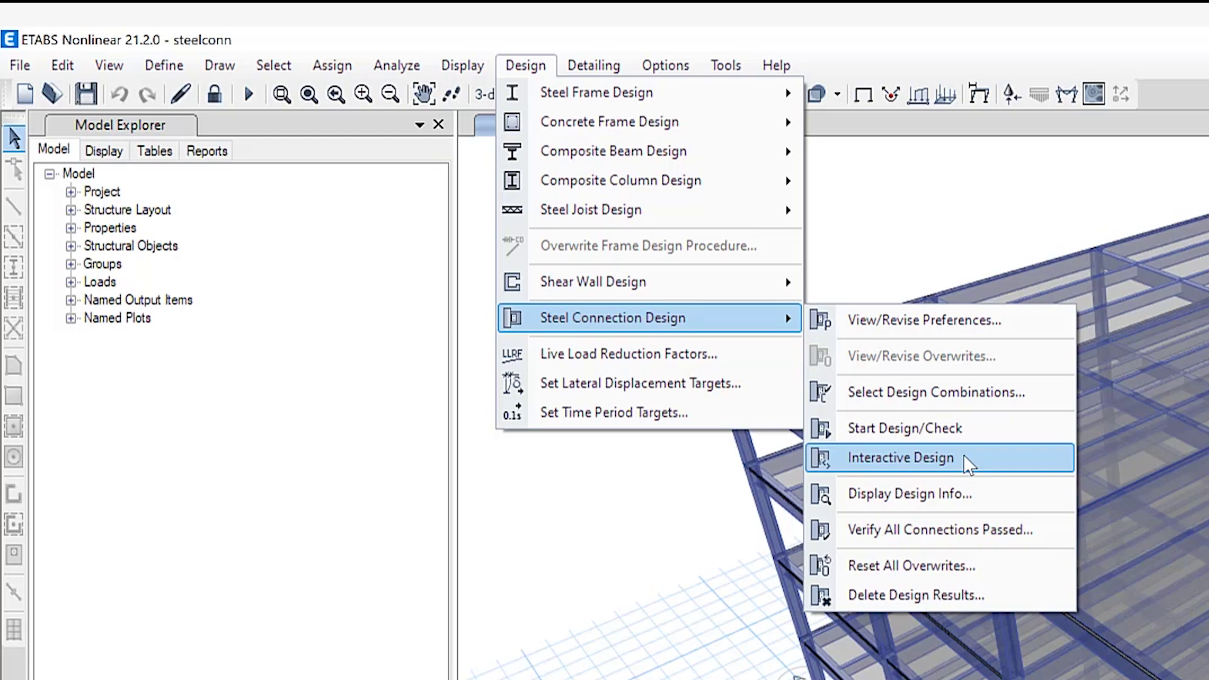
click(966, 458)
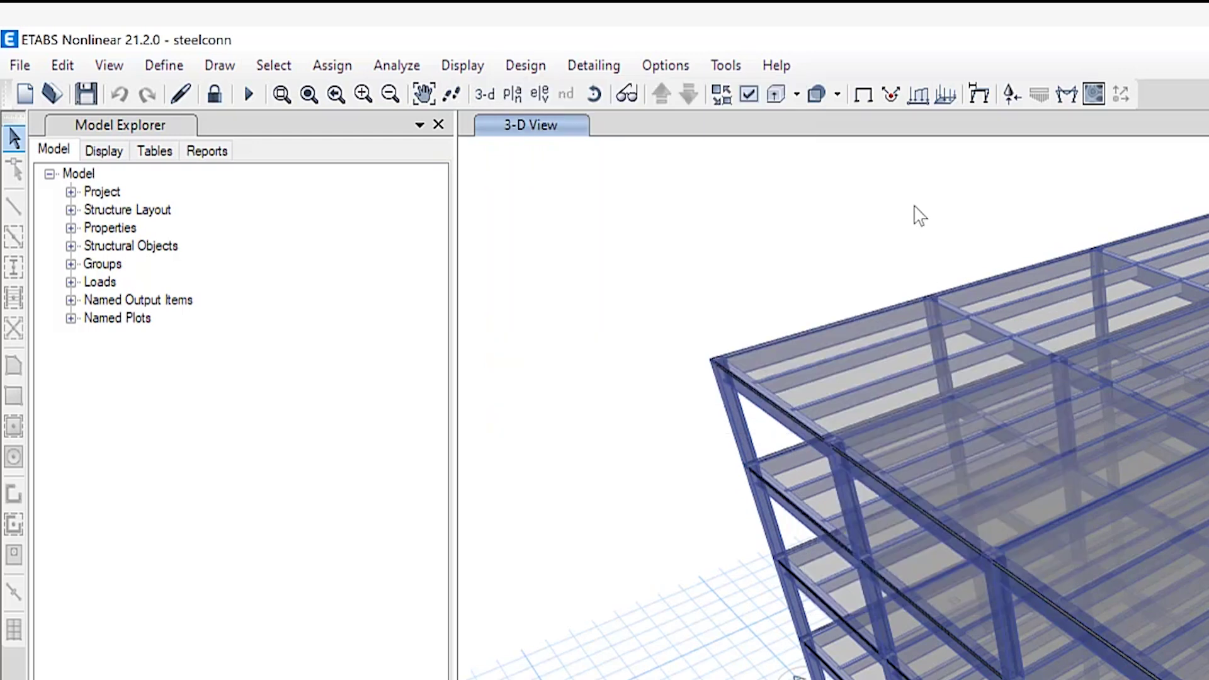
- Add the default Steel Frame Design load combinations DStlD1, DStlD2, DStlS1 and DStlS2
click(171, 68)
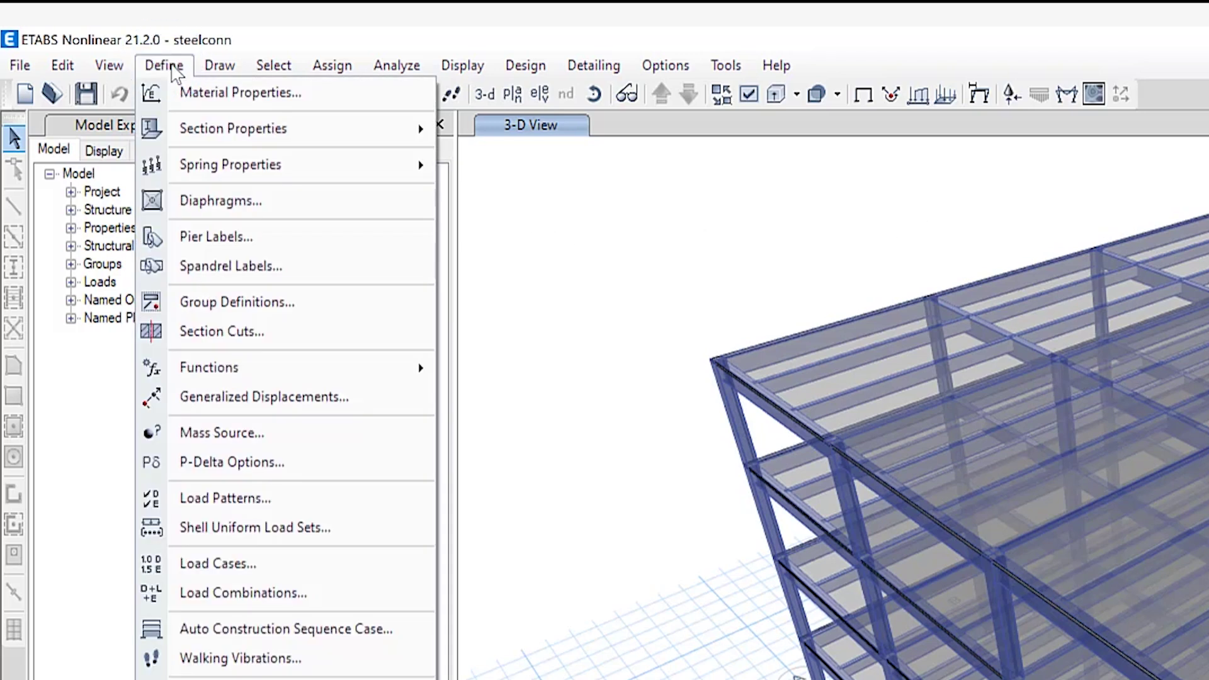
click(246, 595)
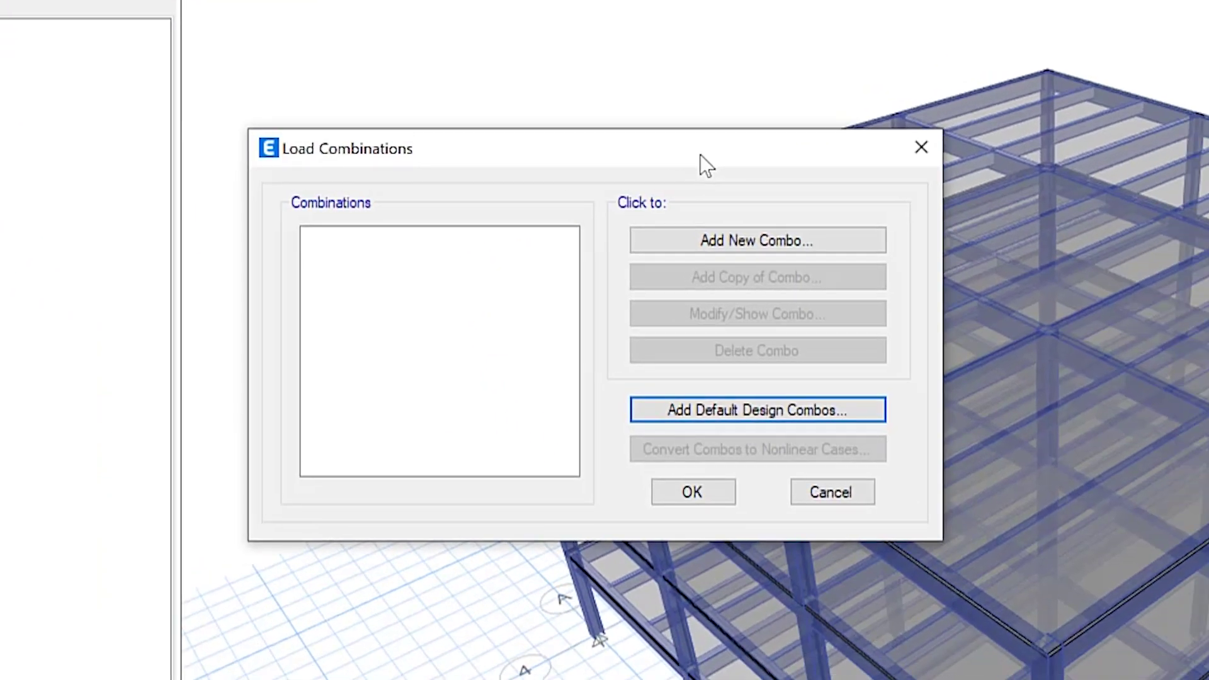
click(720, 243)
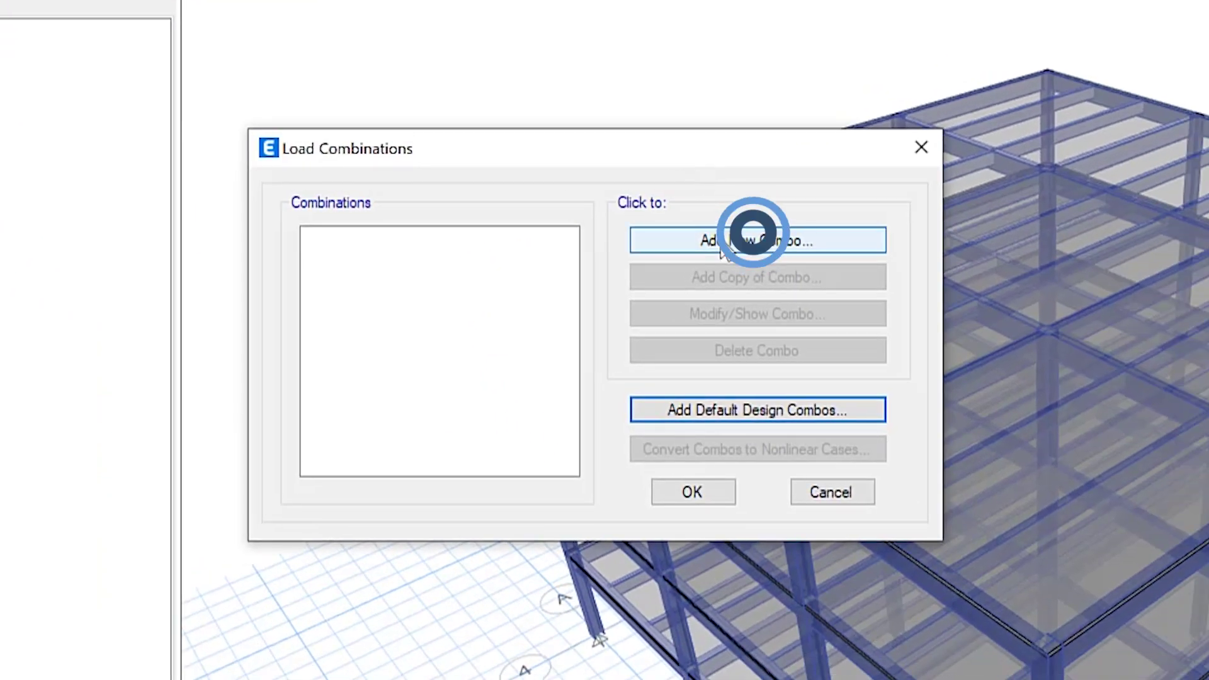
click(827, 412)
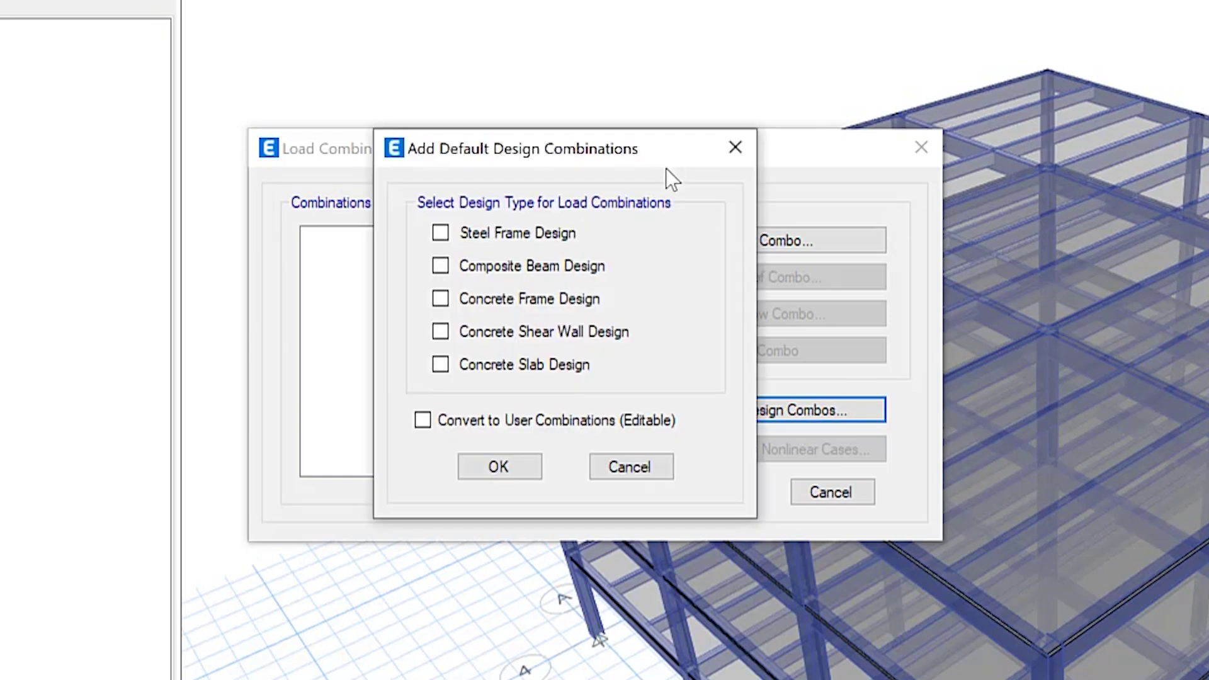
click(509, 232)
click(498, 467)
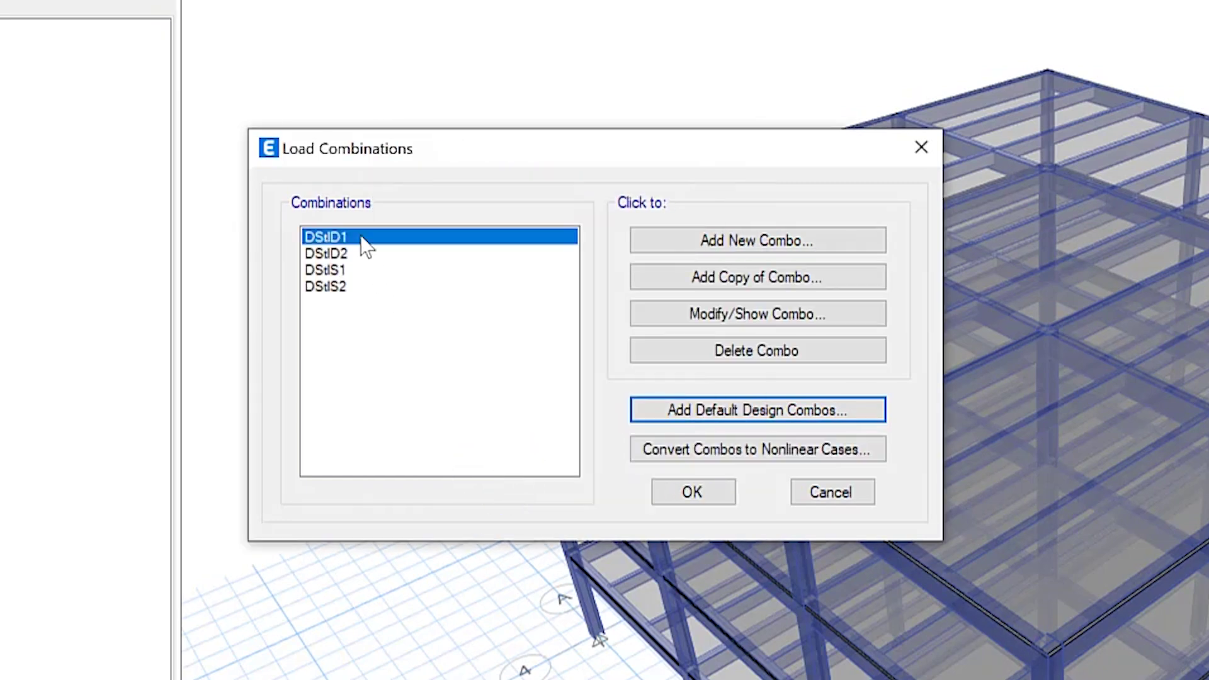
mouse_move(349, 288)
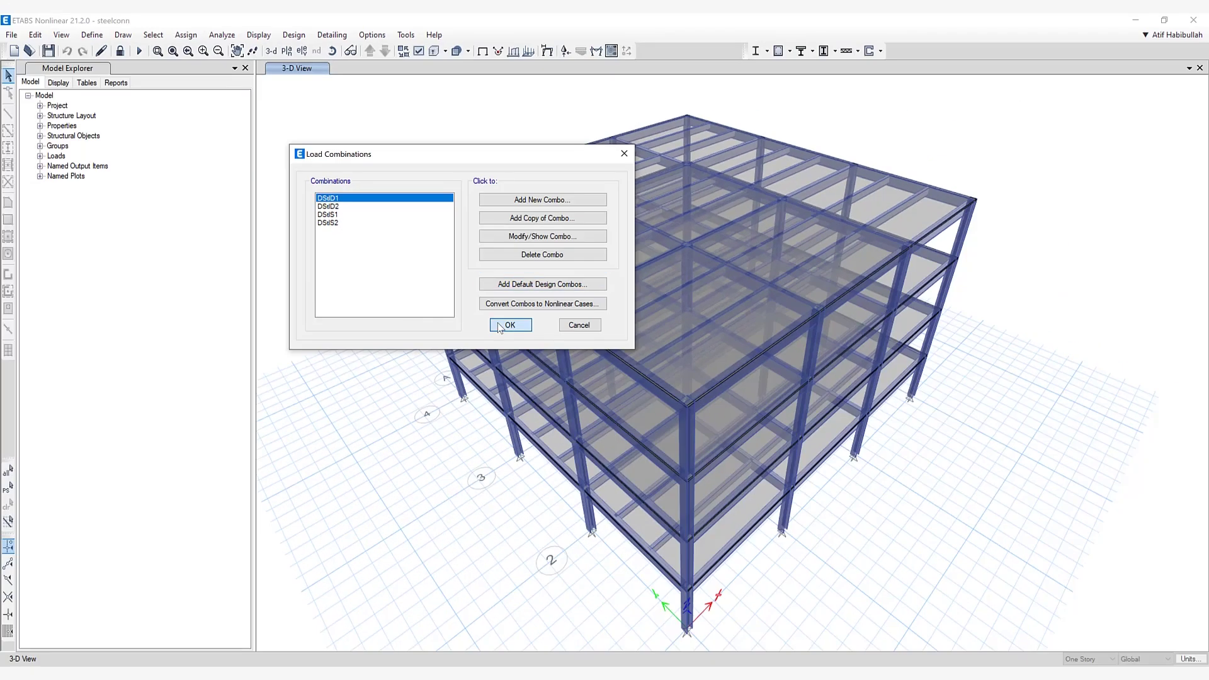
- Accept the new combos and assign all four DStl combinations as deflection combinations for connection design
click(692, 492)
click(293, 34)
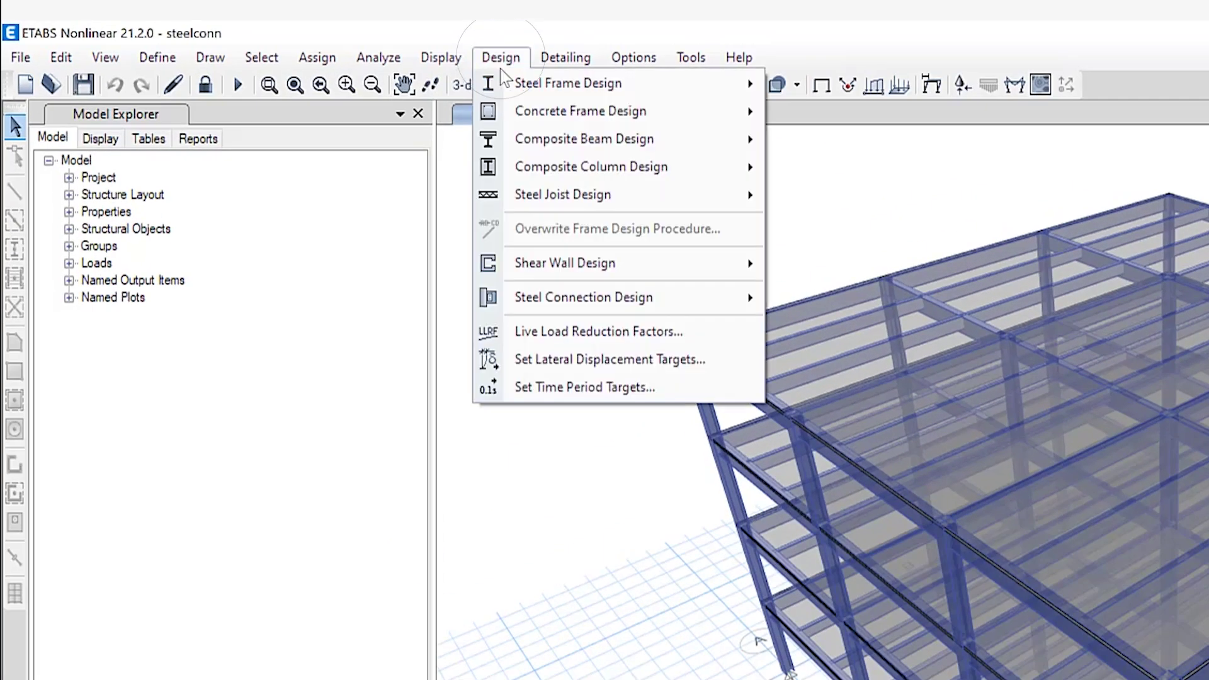
click(576, 298)
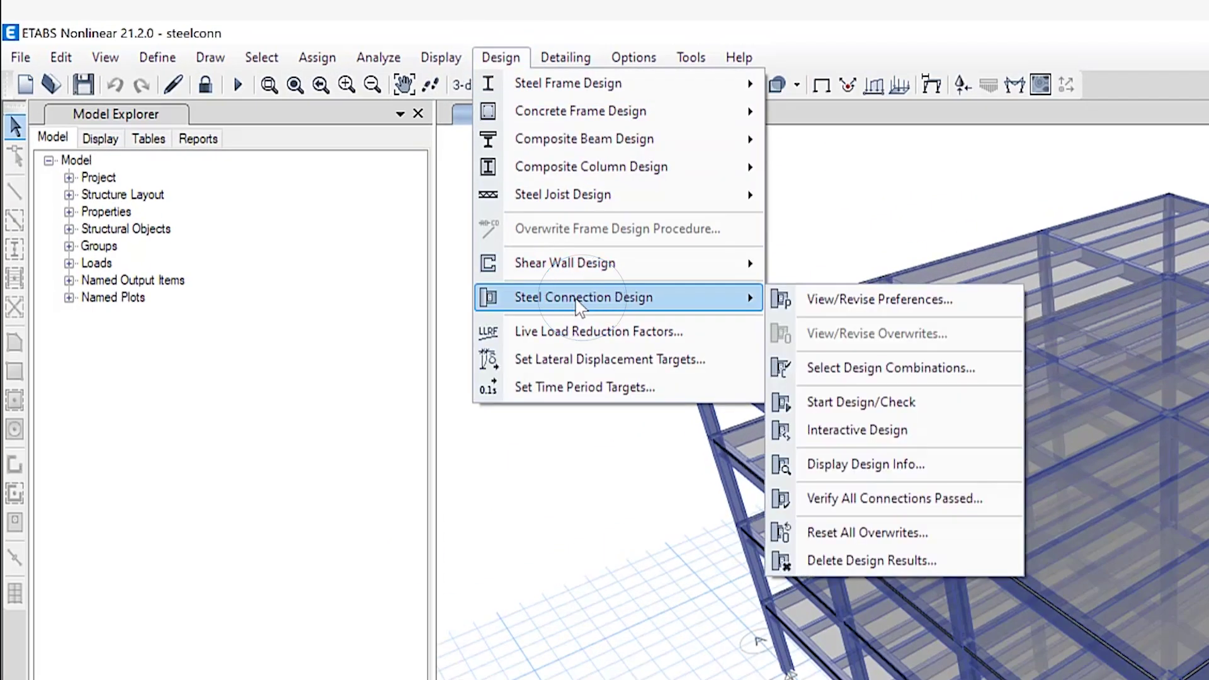
click(891, 367)
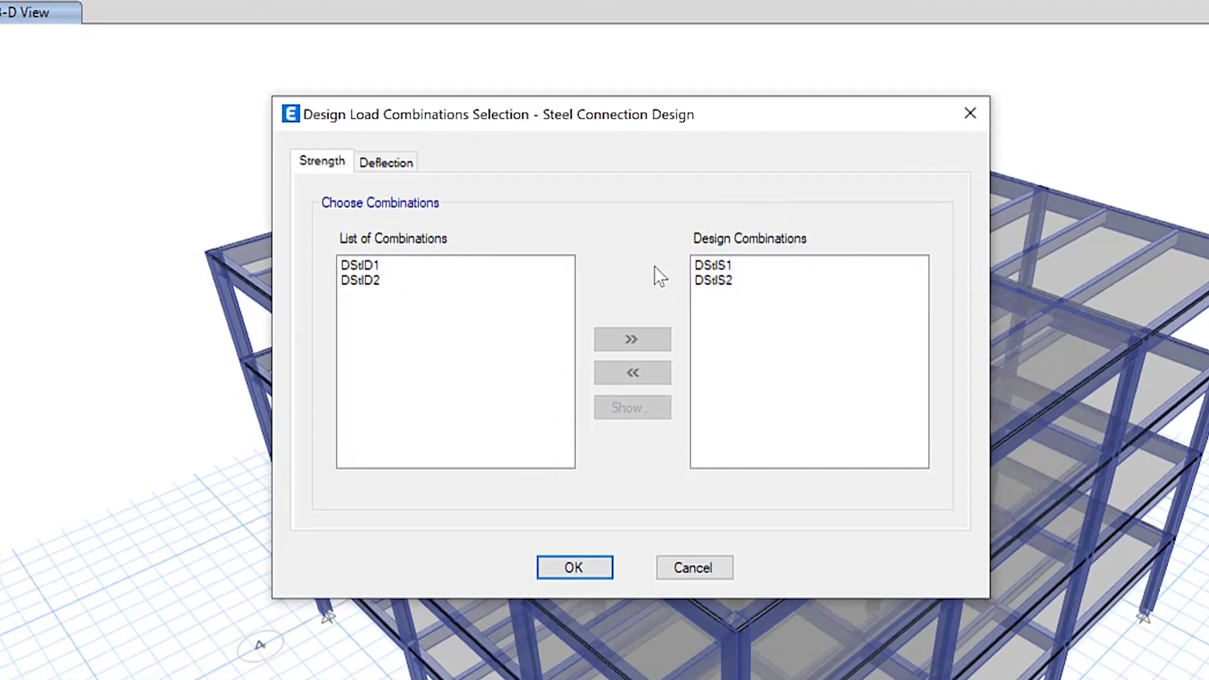
click(393, 164)
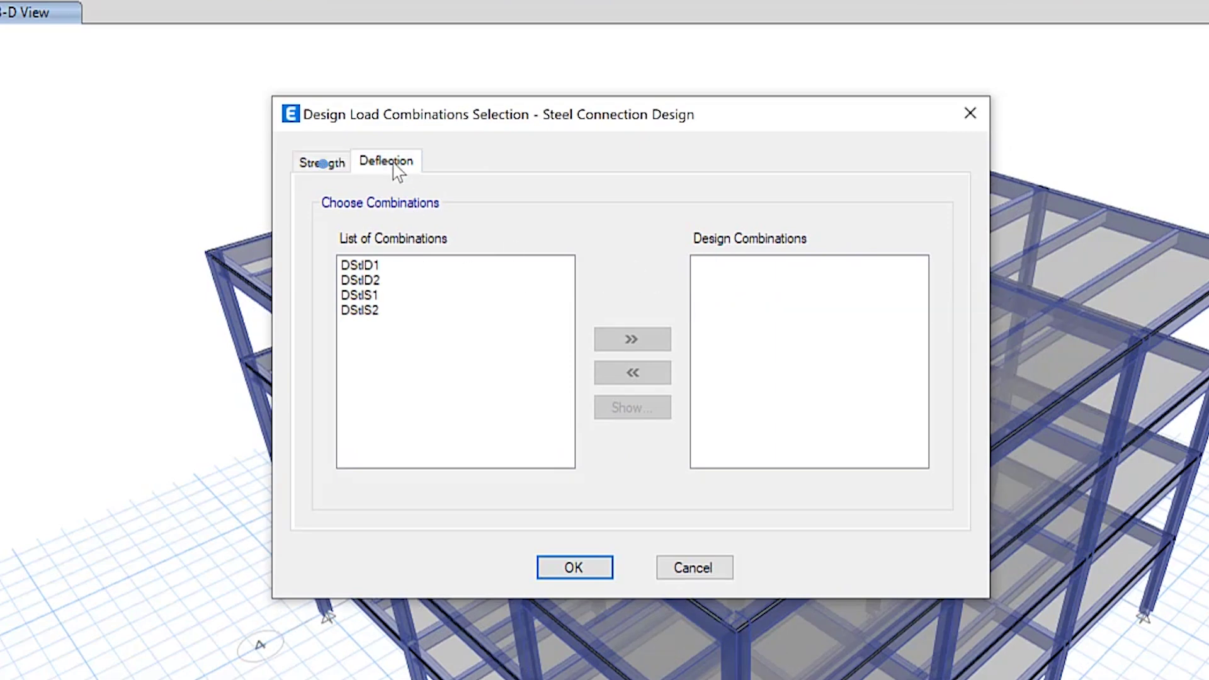
drag(366, 269, 486, 372)
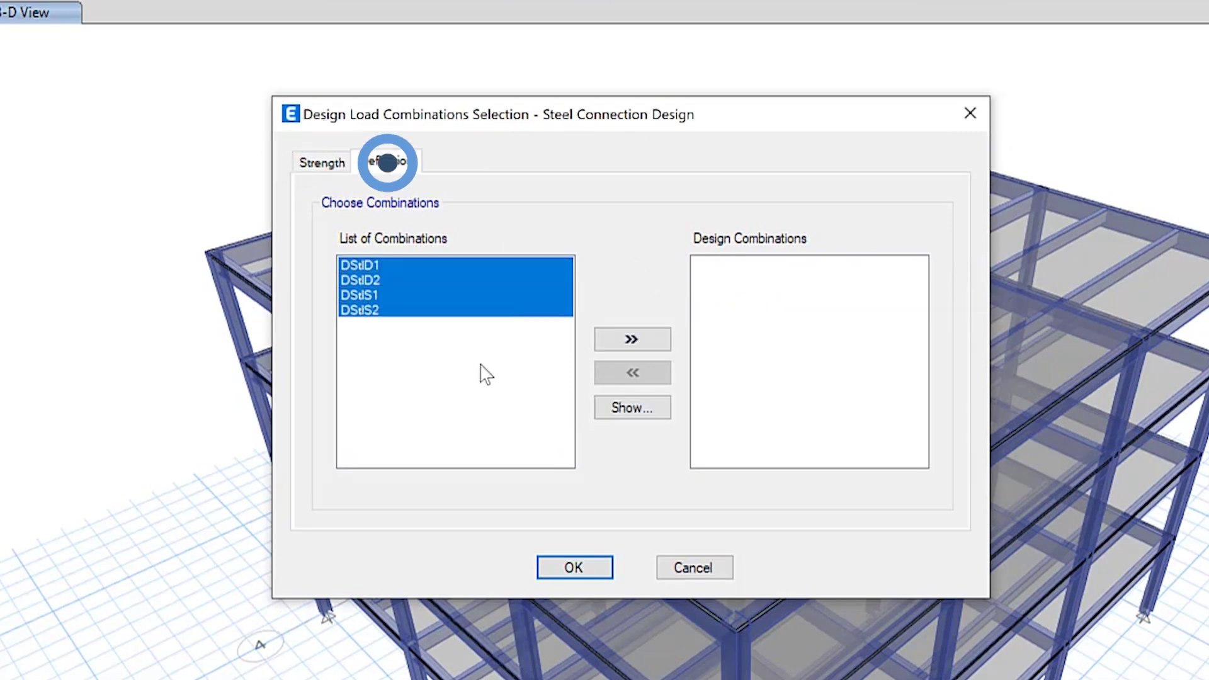
click(633, 340)
click(573, 566)
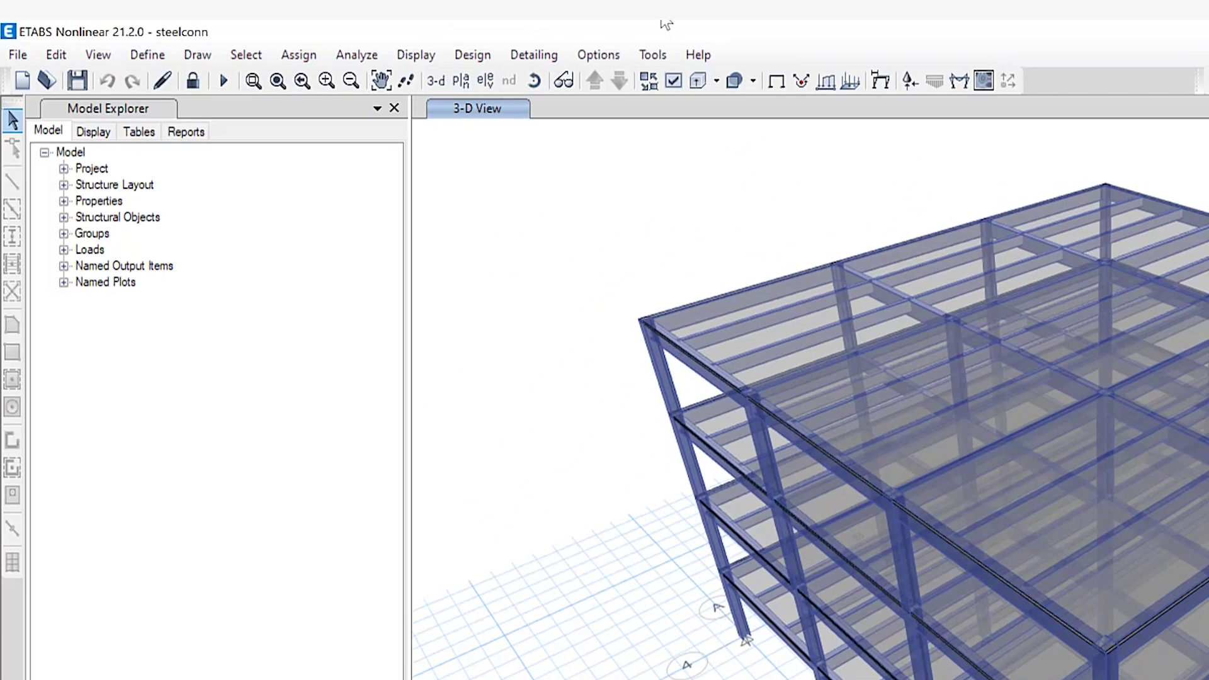
- Open the AISC 360-16 Steel Connection Design Preferences from the Design menu
click(294, 35)
click(547, 282)
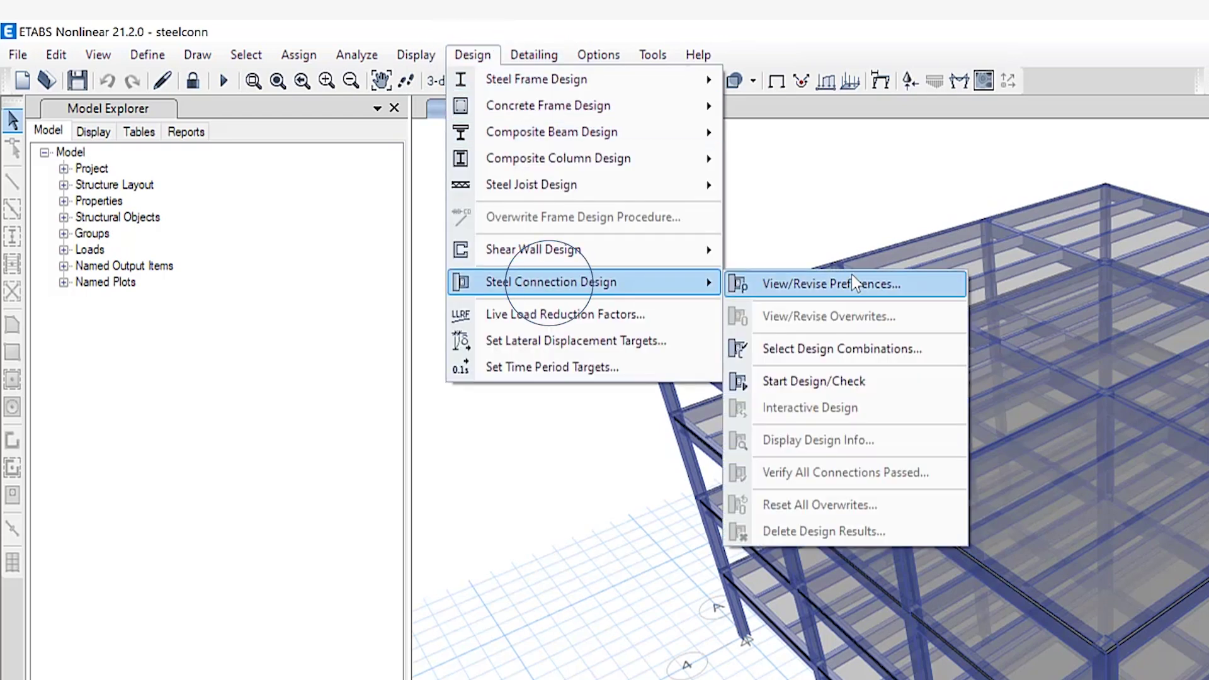
click(831, 388)
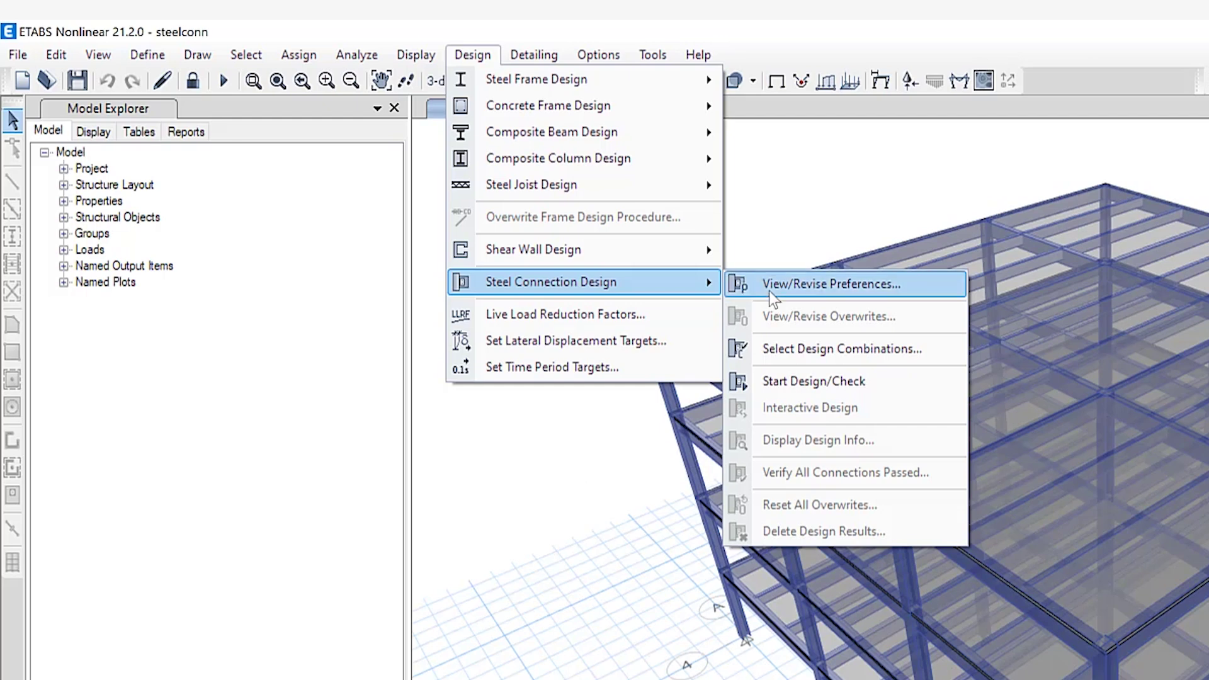
click(831, 285)
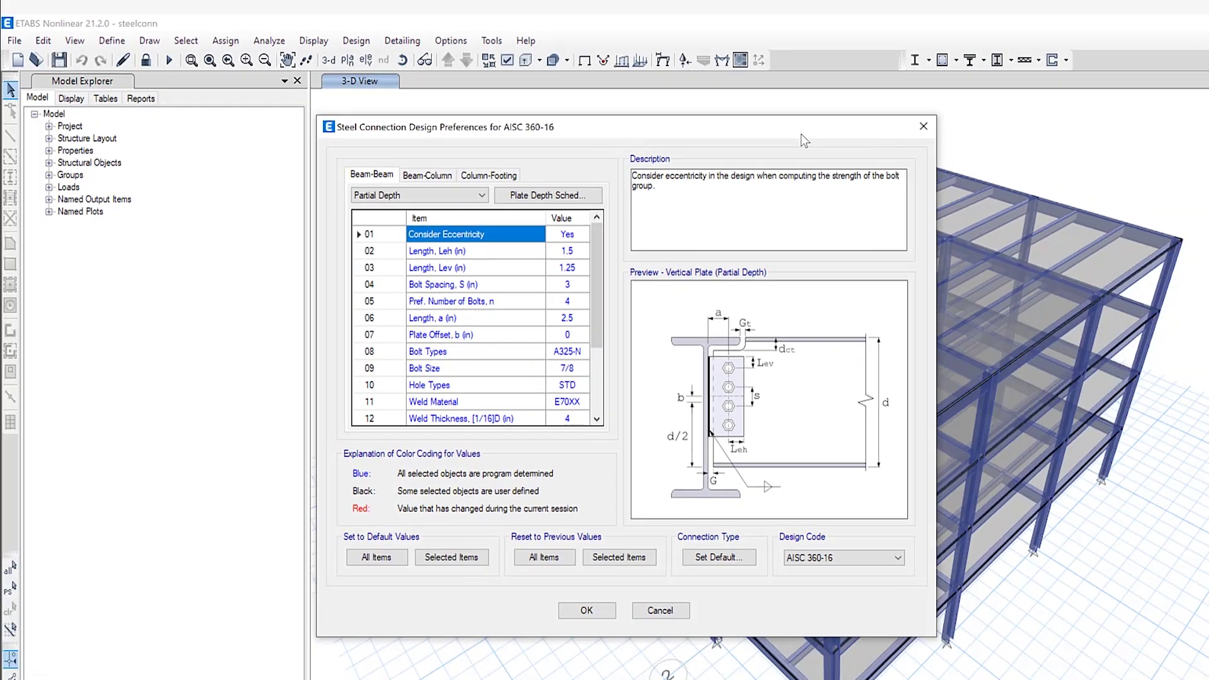
click(426, 176)
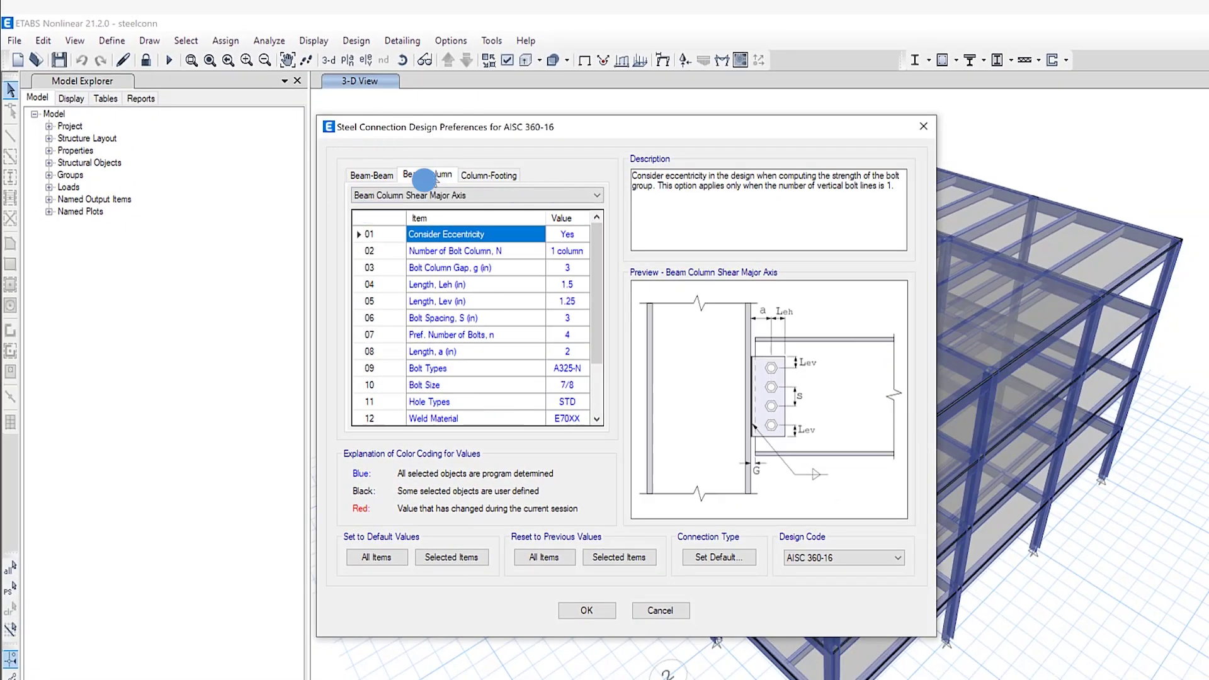
click(493, 179)
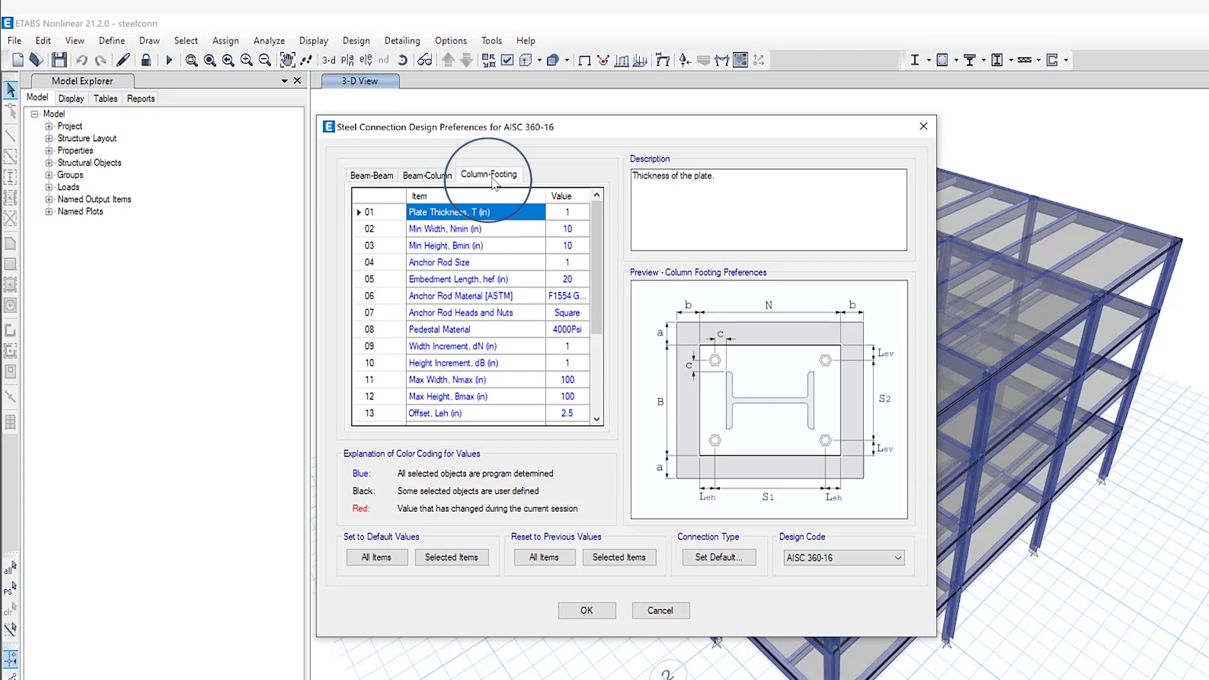
click(382, 183)
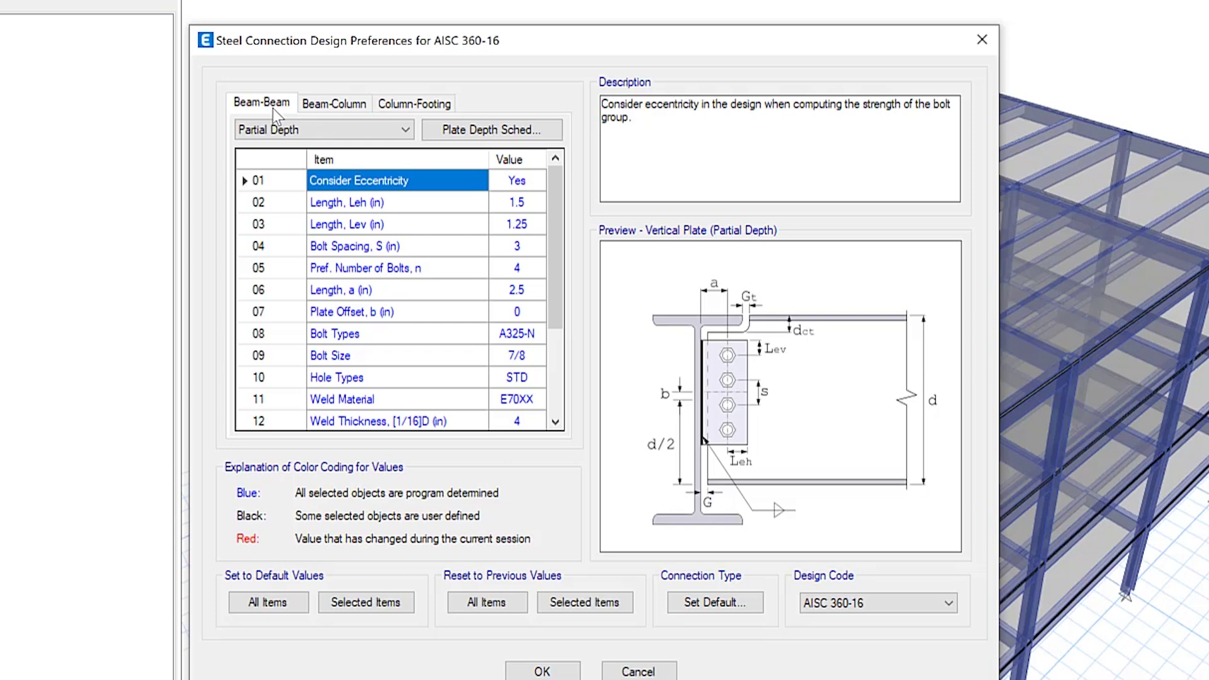
- Switch the Beam-Beam plate configuration from Partial Depth to Horizontal
click(307, 129)
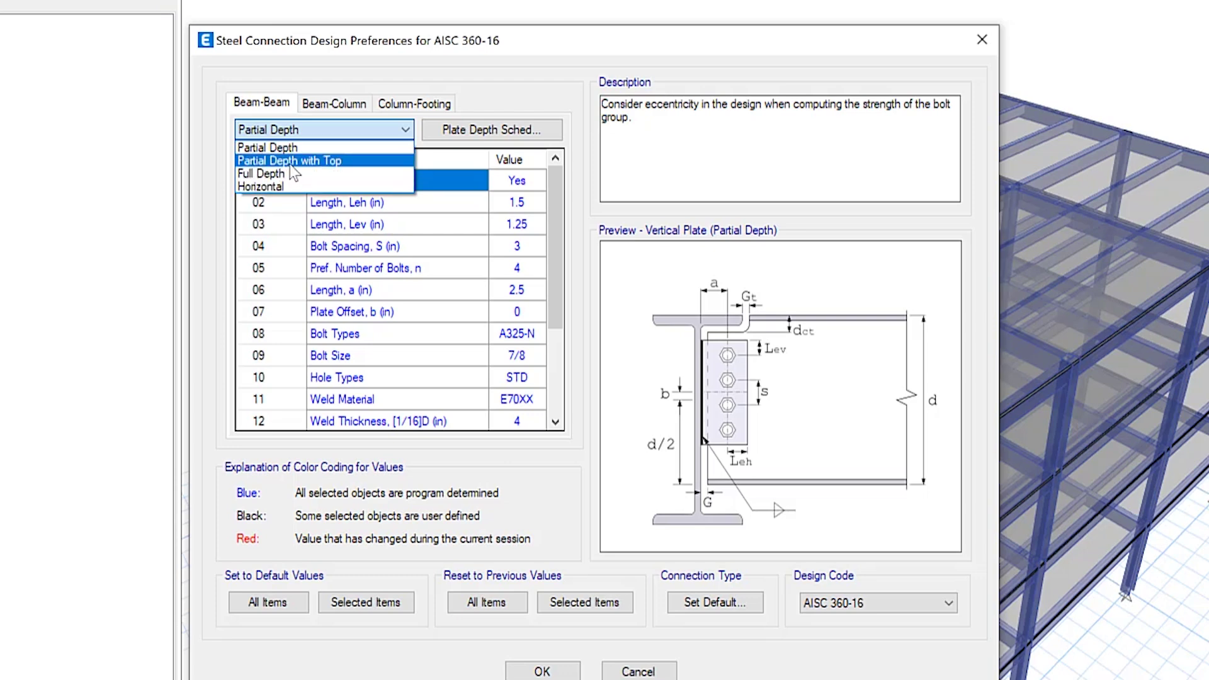
click(292, 148)
click(292, 129)
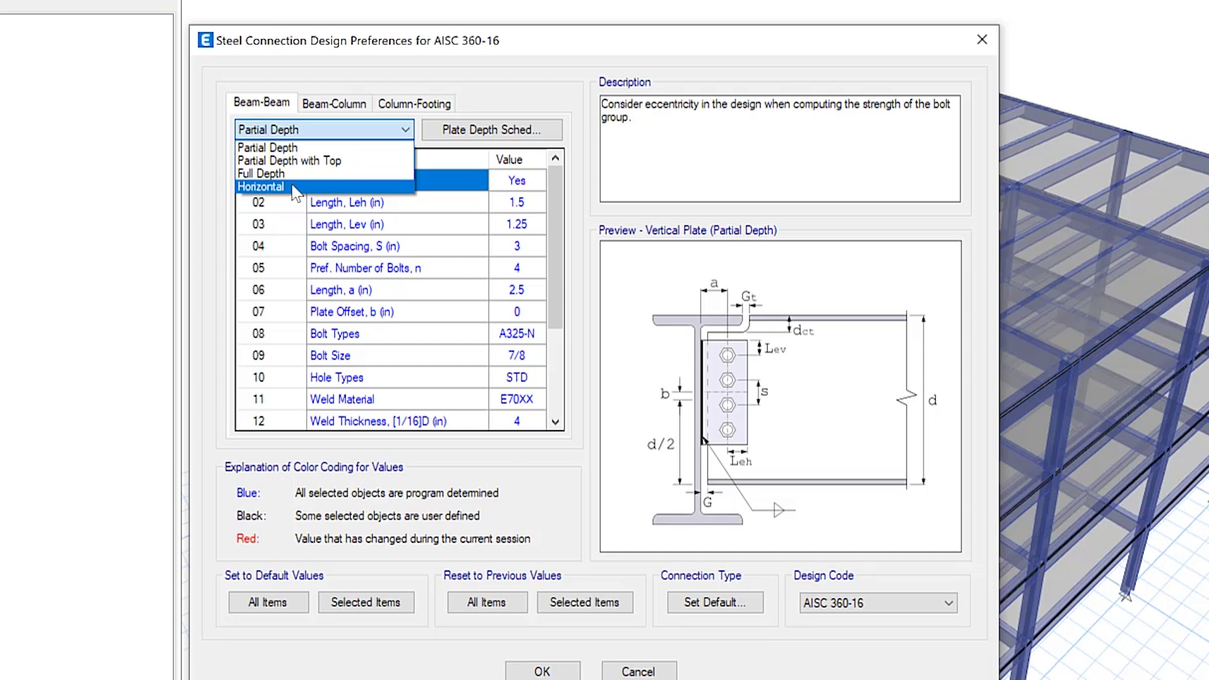
click(294, 187)
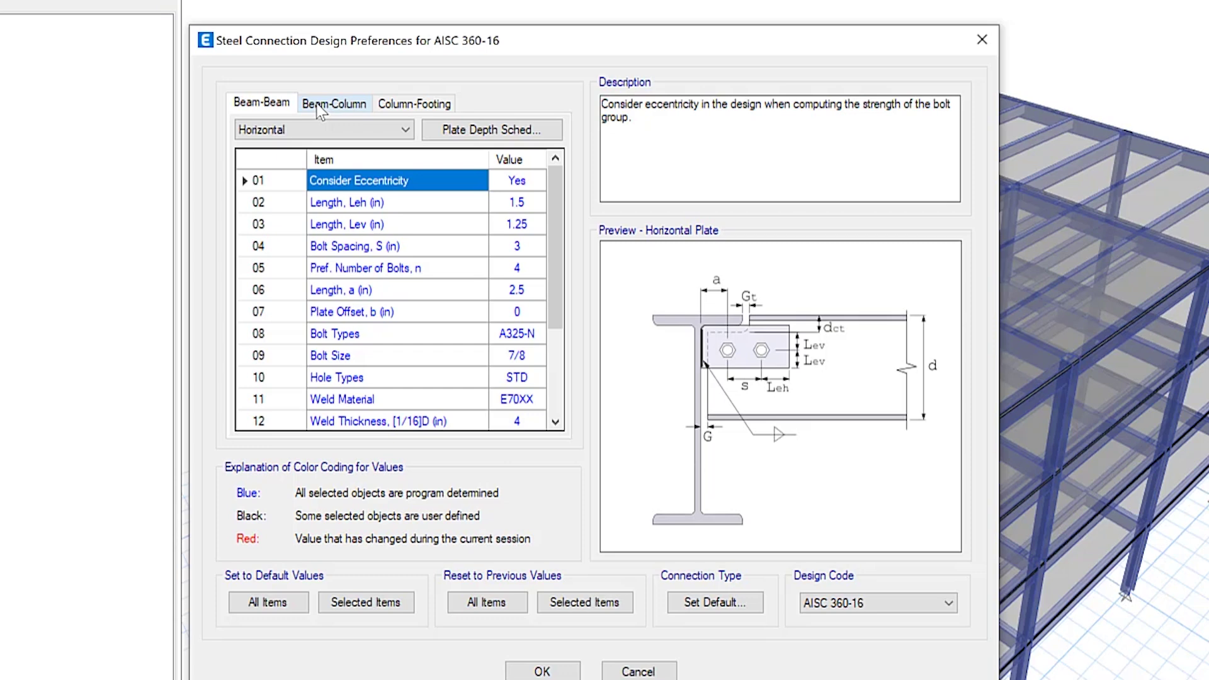
- Show the Beam-Column tab with type Beam Column Shear Major Axis and scroll through its plate and weld items
click(321, 105)
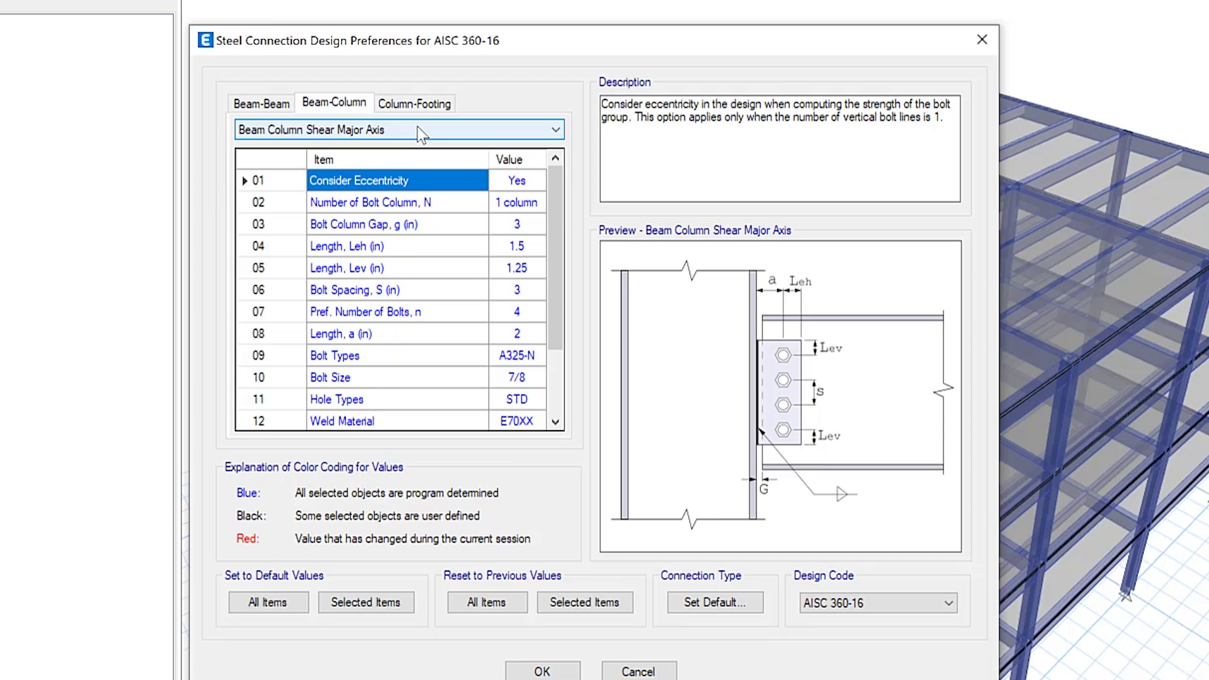
click(416, 129)
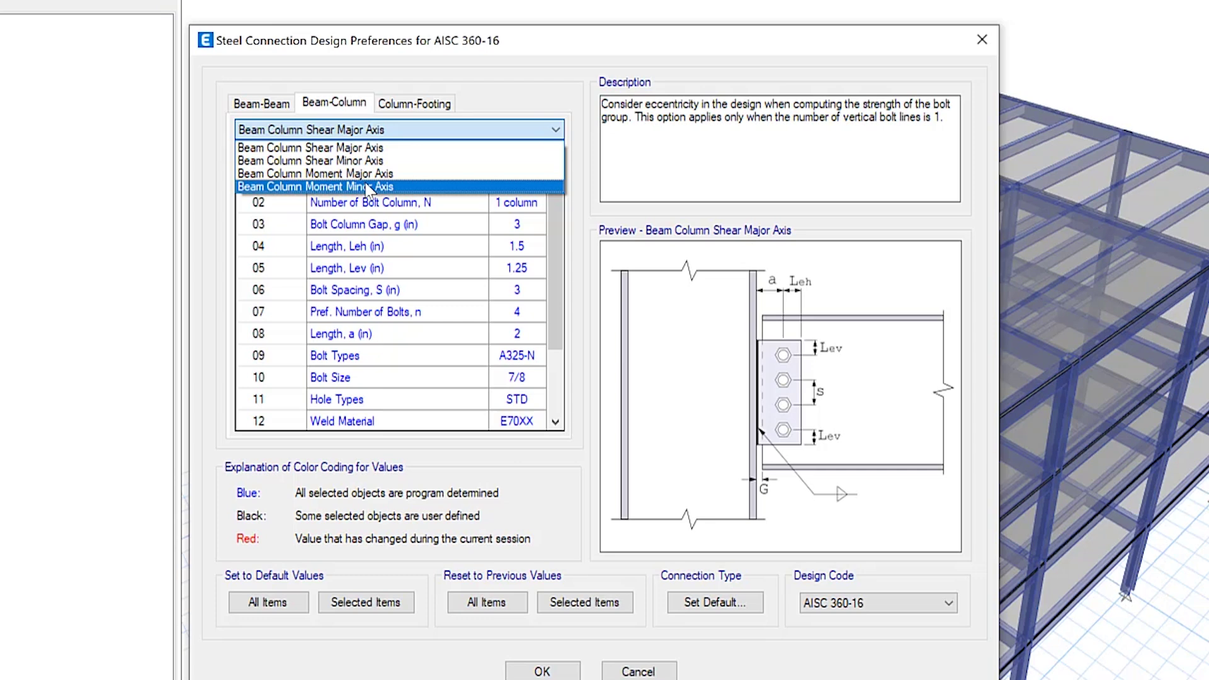
click(496, 82)
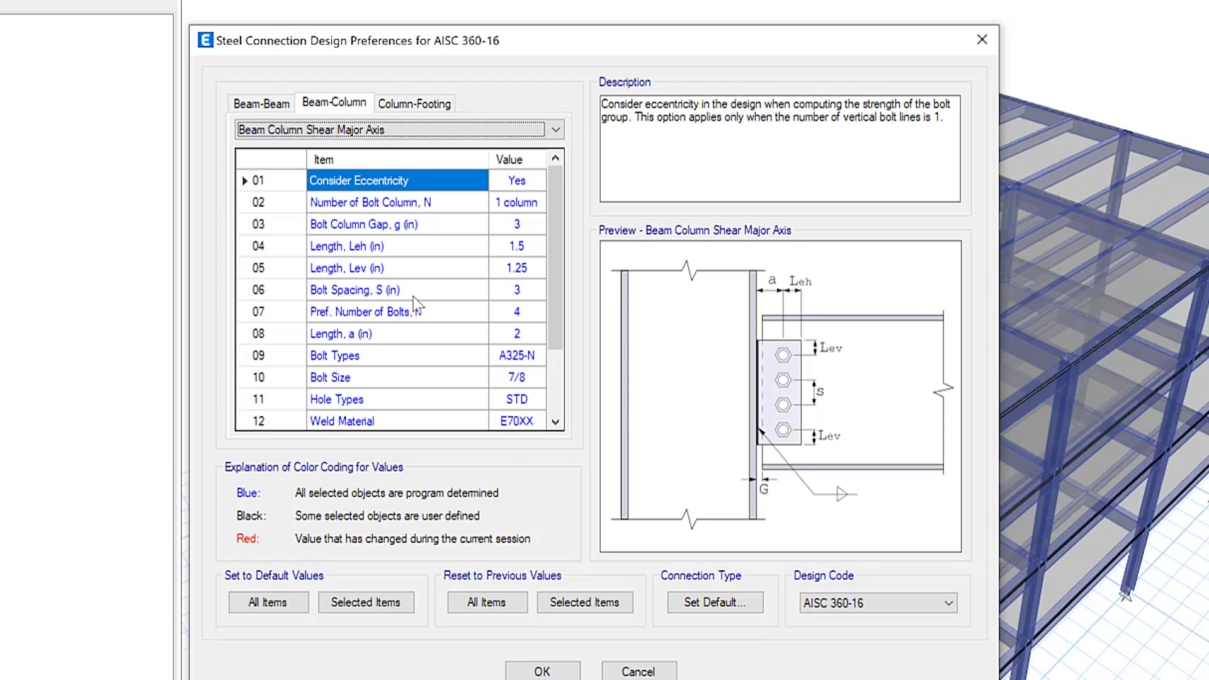
drag(550, 289, 548, 380)
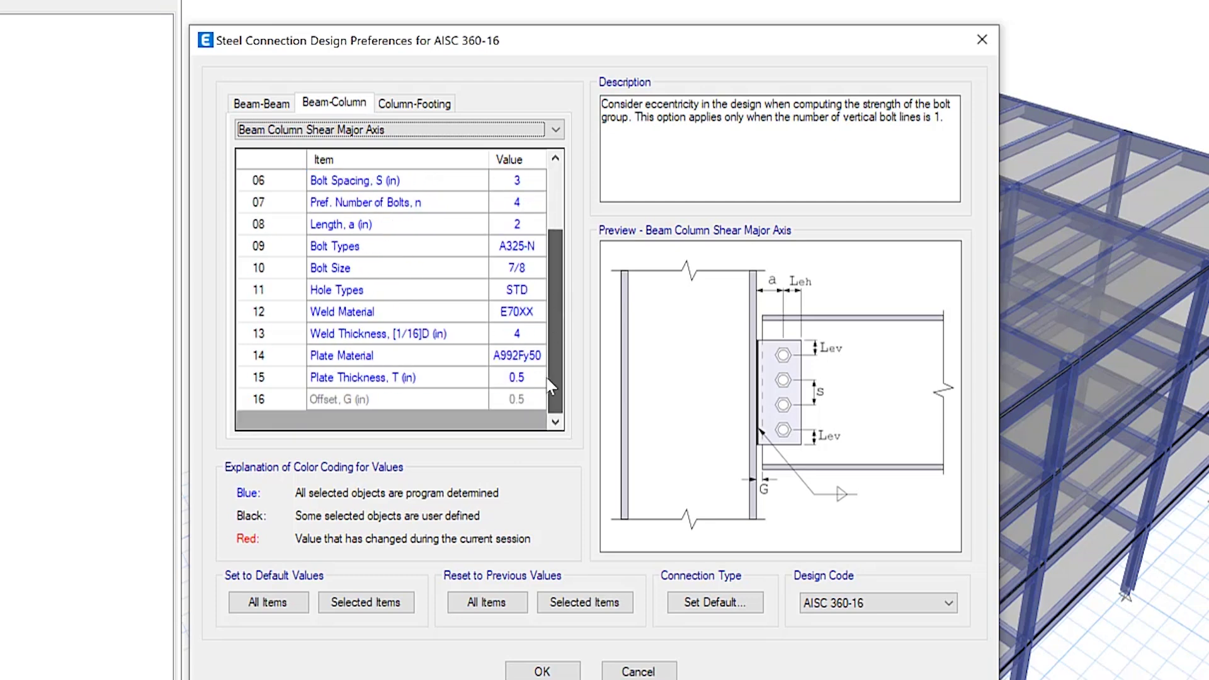
- Read the Column-Footing item descriptions (anchor rods, embedment, pedestal, width increment), then check Beam-Column and Beam-Beam tabs
click(413, 105)
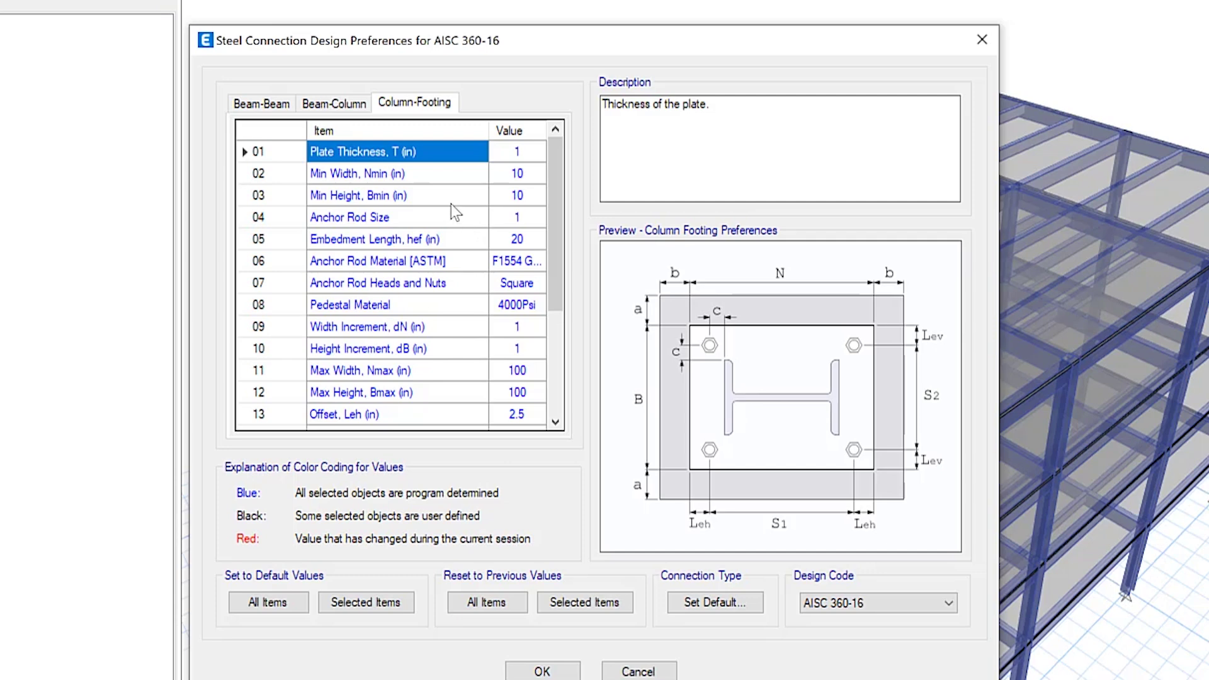
drag(549, 243, 543, 275)
click(378, 197)
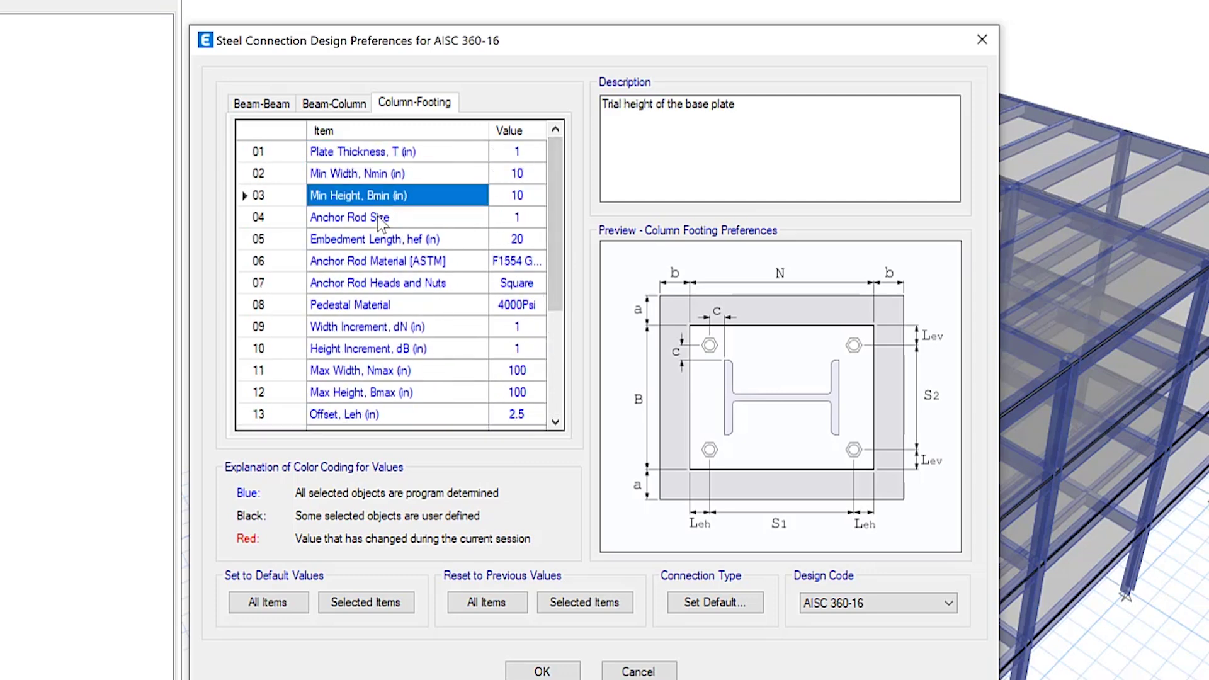
click(378, 218)
click(374, 238)
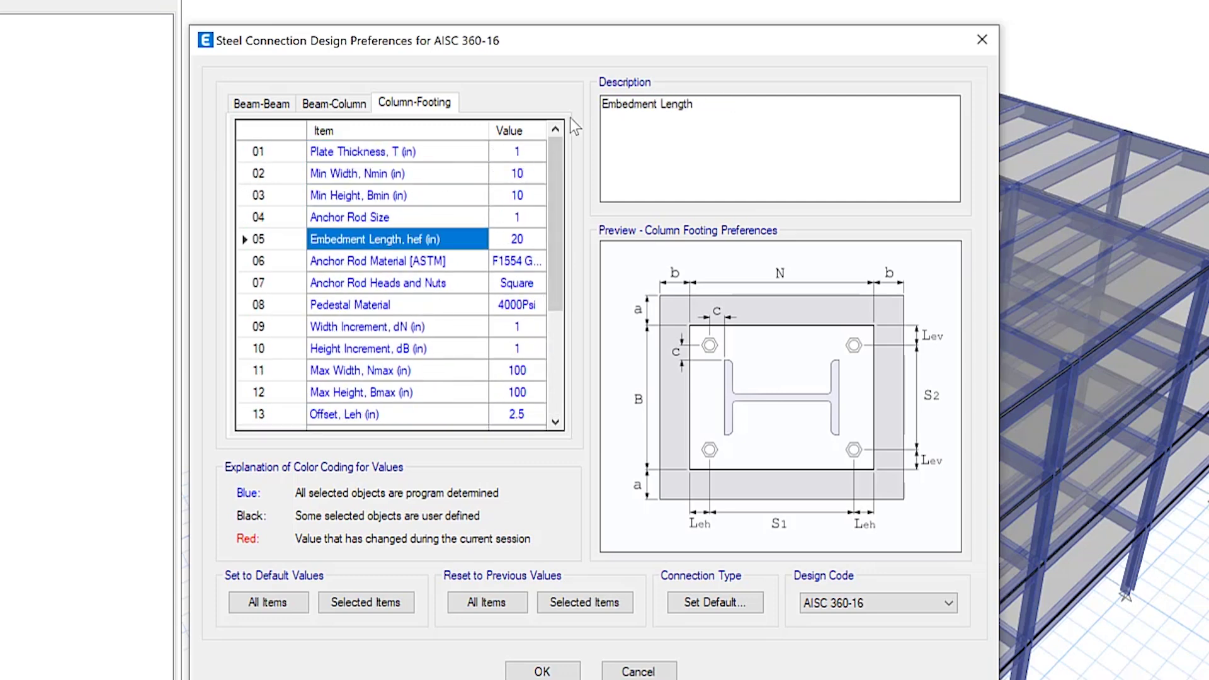
click(372, 261)
click(372, 283)
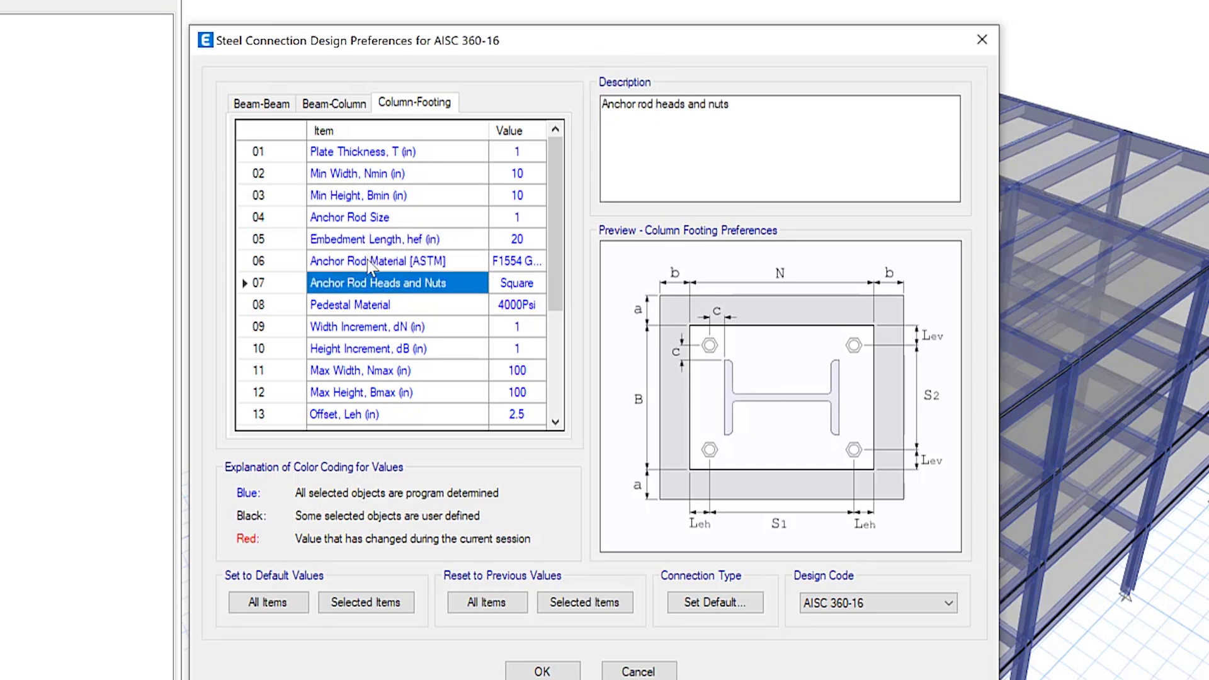
click(365, 305)
click(365, 329)
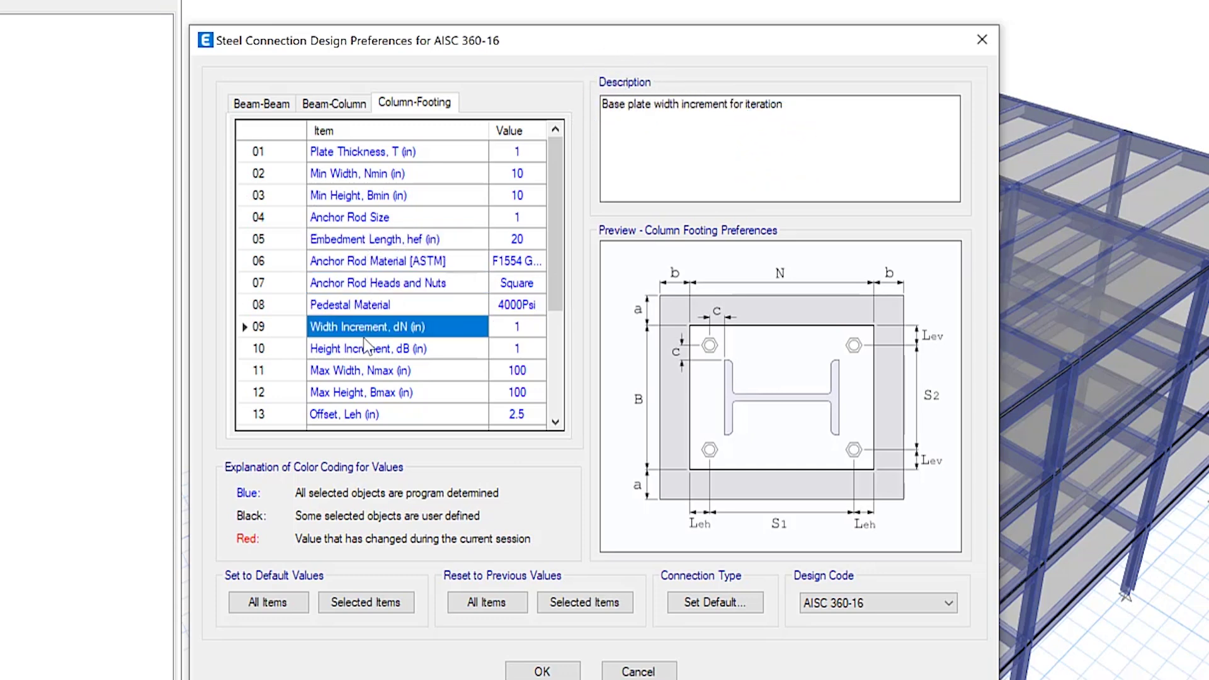
click(334, 104)
click(260, 103)
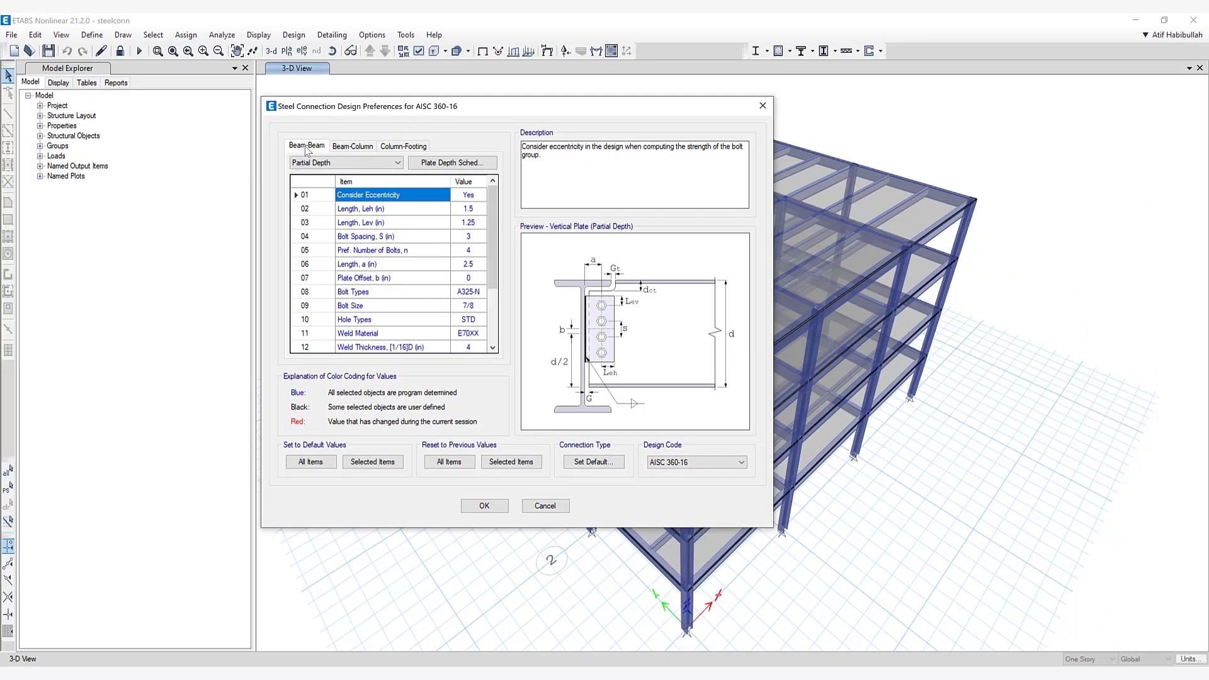
- Close the preferences and run the steel connection Start Design/Check
click(542, 671)
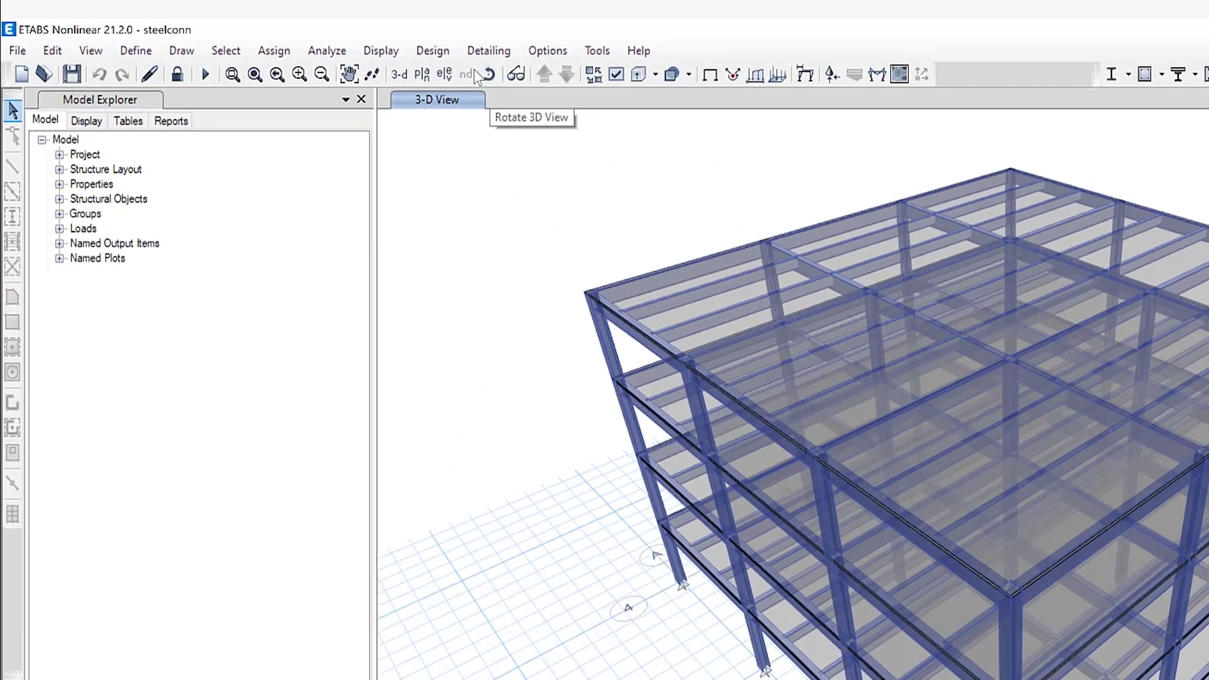
click(294, 35)
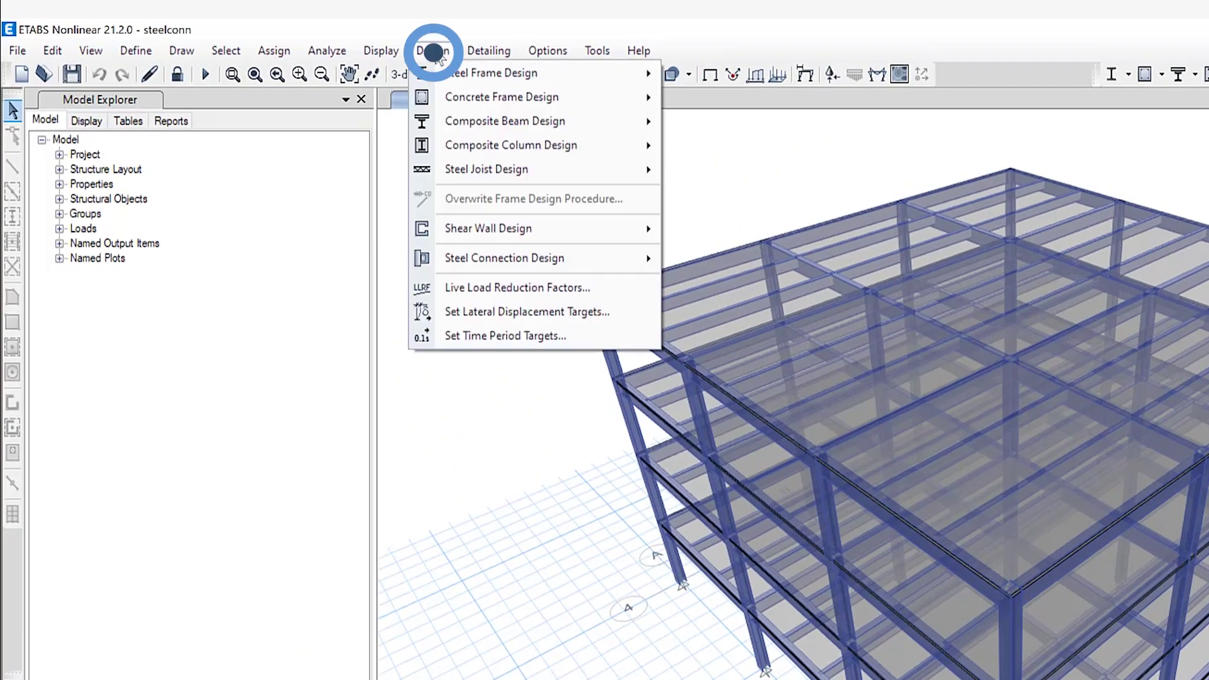
click(504, 259)
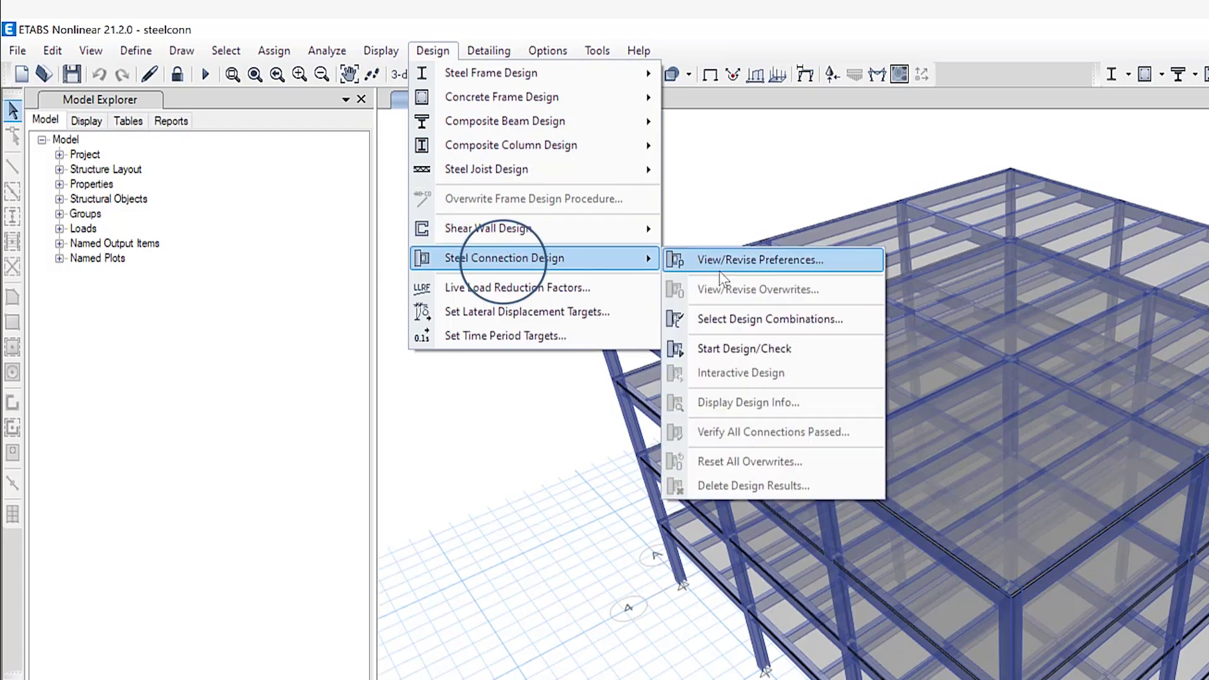
click(735, 348)
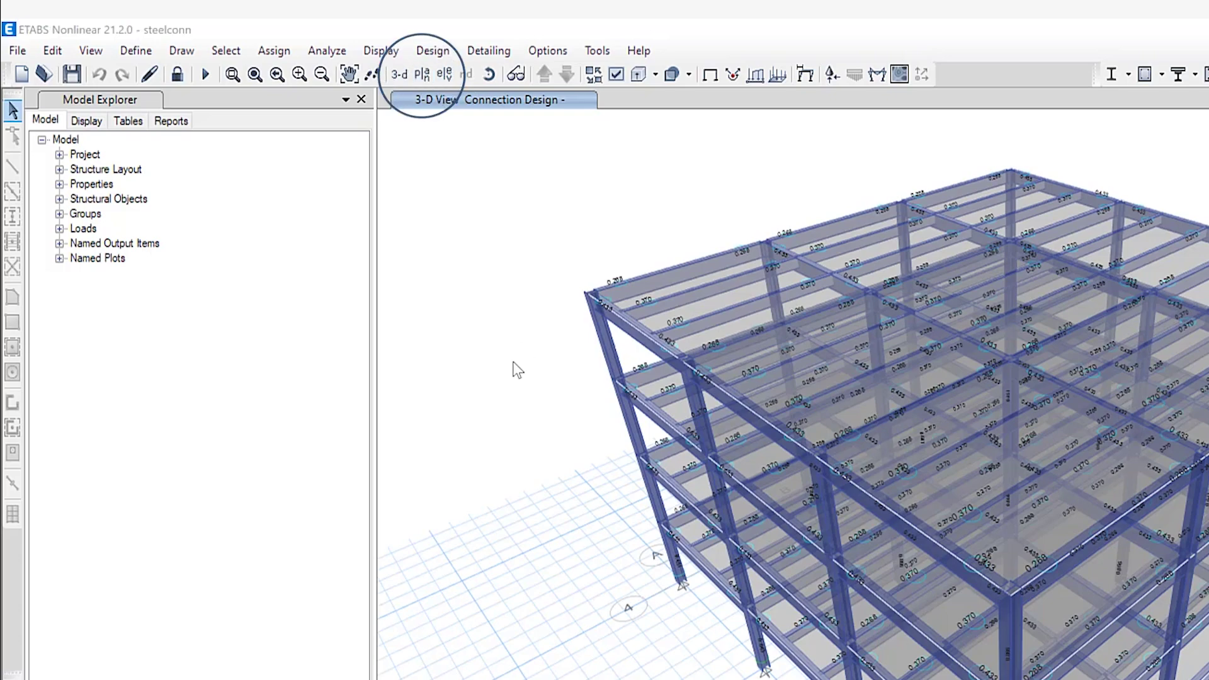
- Show the Story4 plan view at Z = 48 ft with connection D/C ratios labelled
click(422, 74)
click(823, 601)
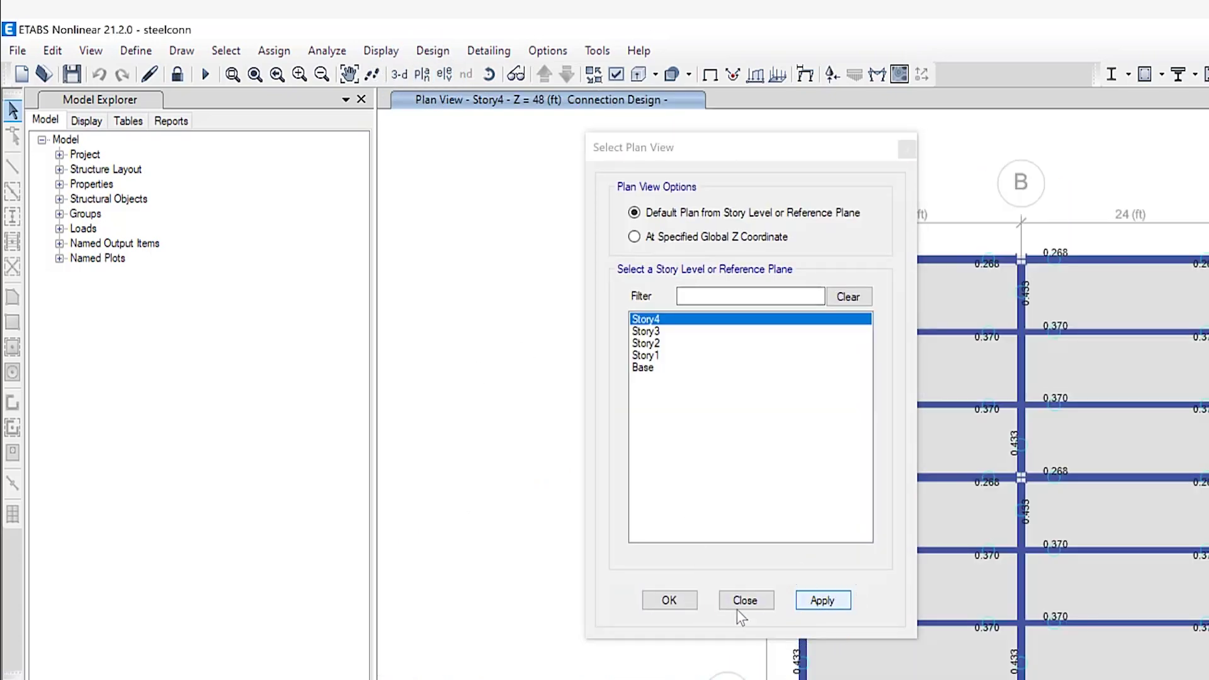
click(669, 601)
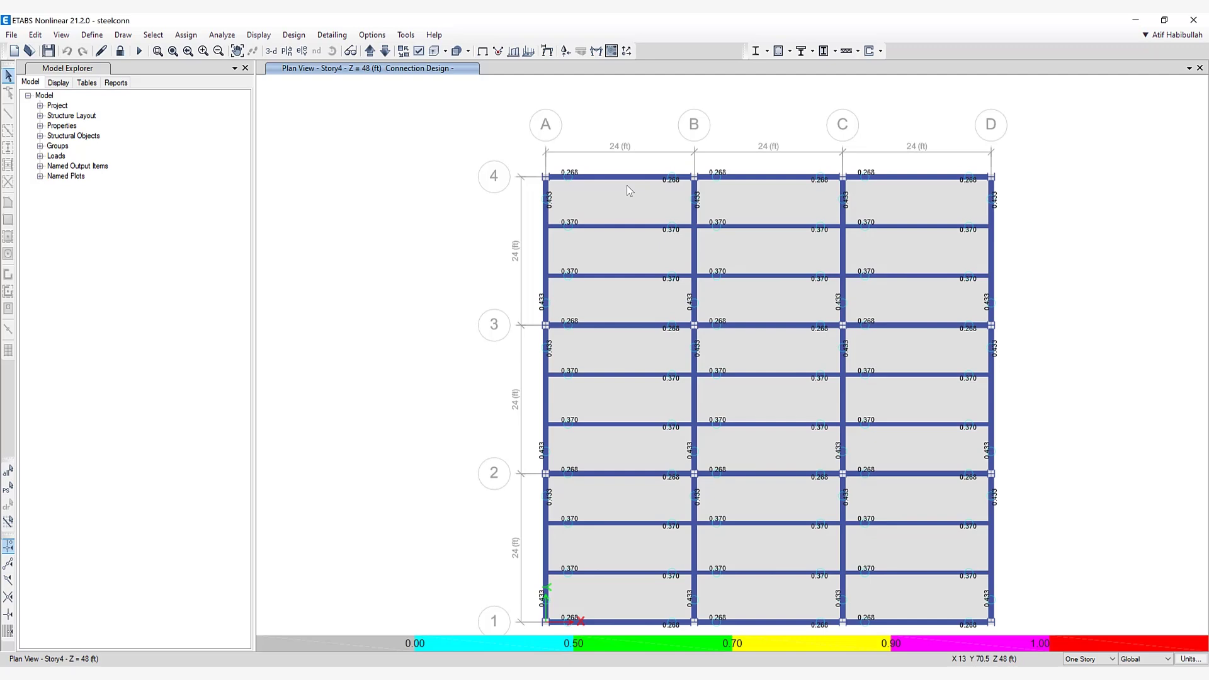
scroll(572, 182, up, 3)
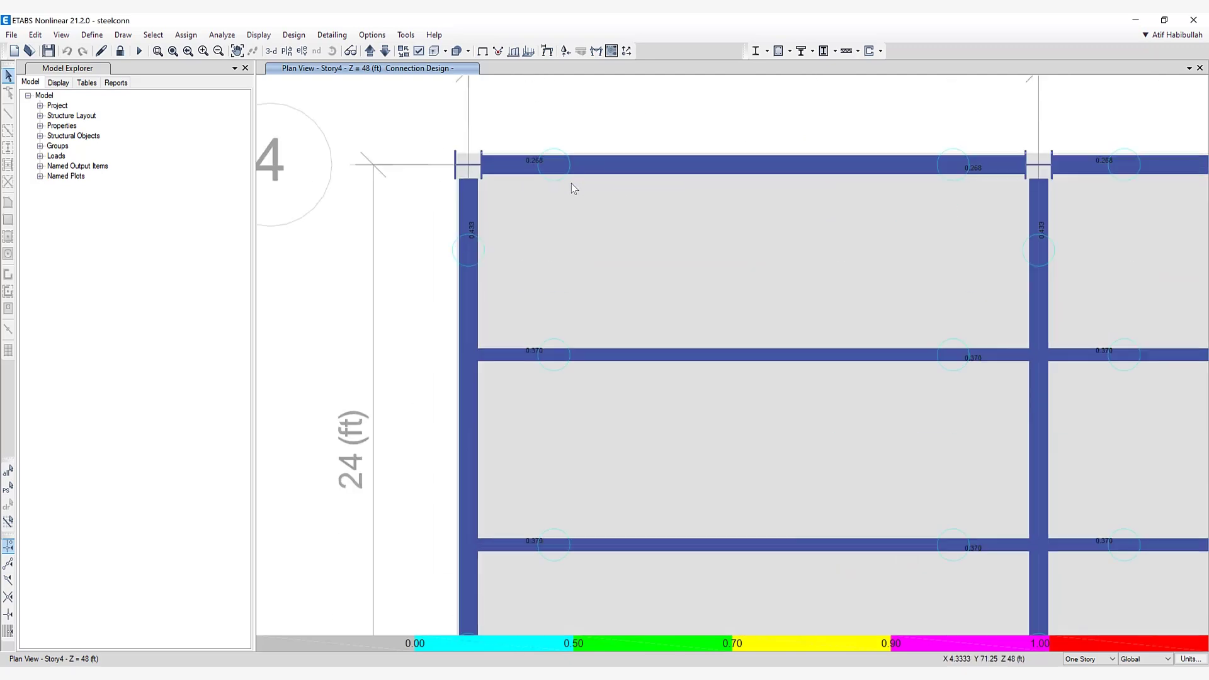
scroll(572, 183, down, 4)
scroll(572, 184, up, 2)
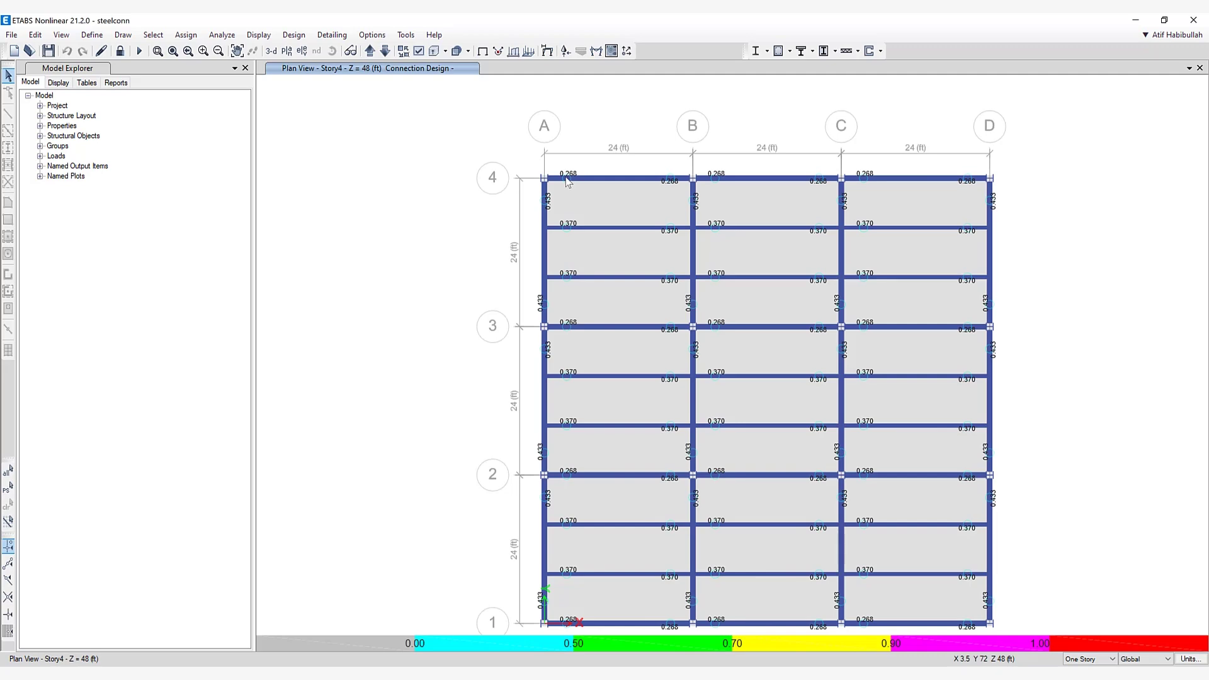
right_click(567, 180)
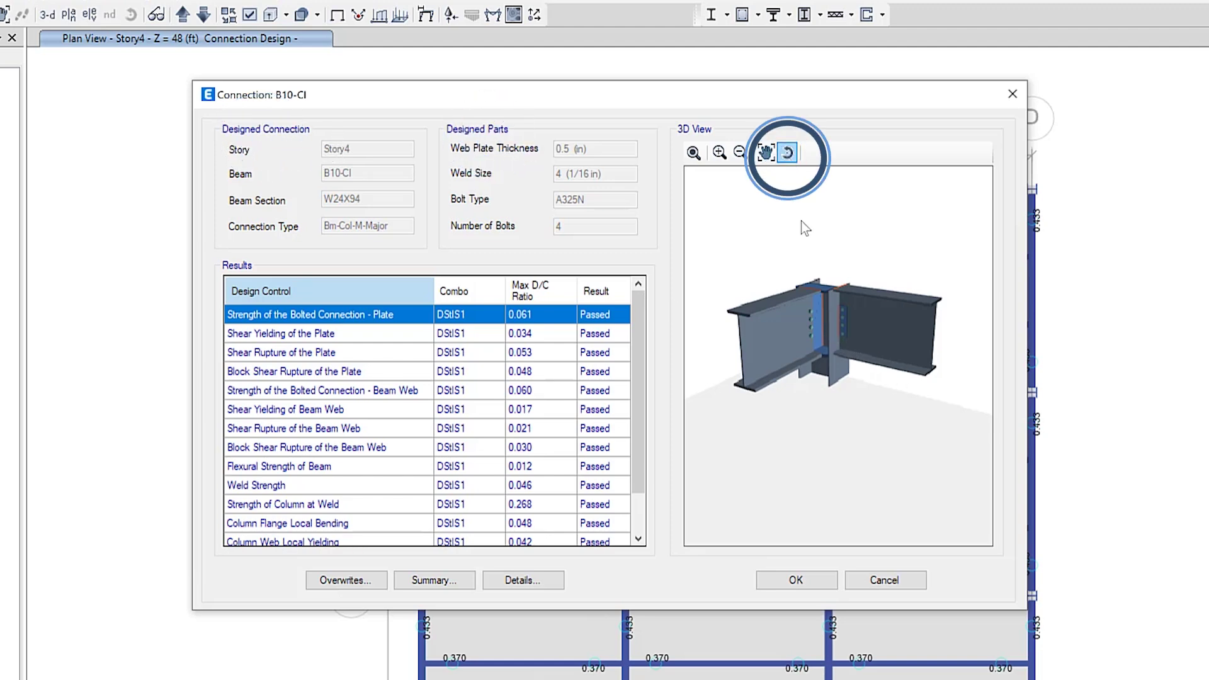
mouse_move(825, 277)
mouse_down()
mouse_move(840, 322)
mouse_move(866, 253)
mouse_move(890, 295)
mouse_move(875, 321)
mouse_move(833, 334)
mouse_up()
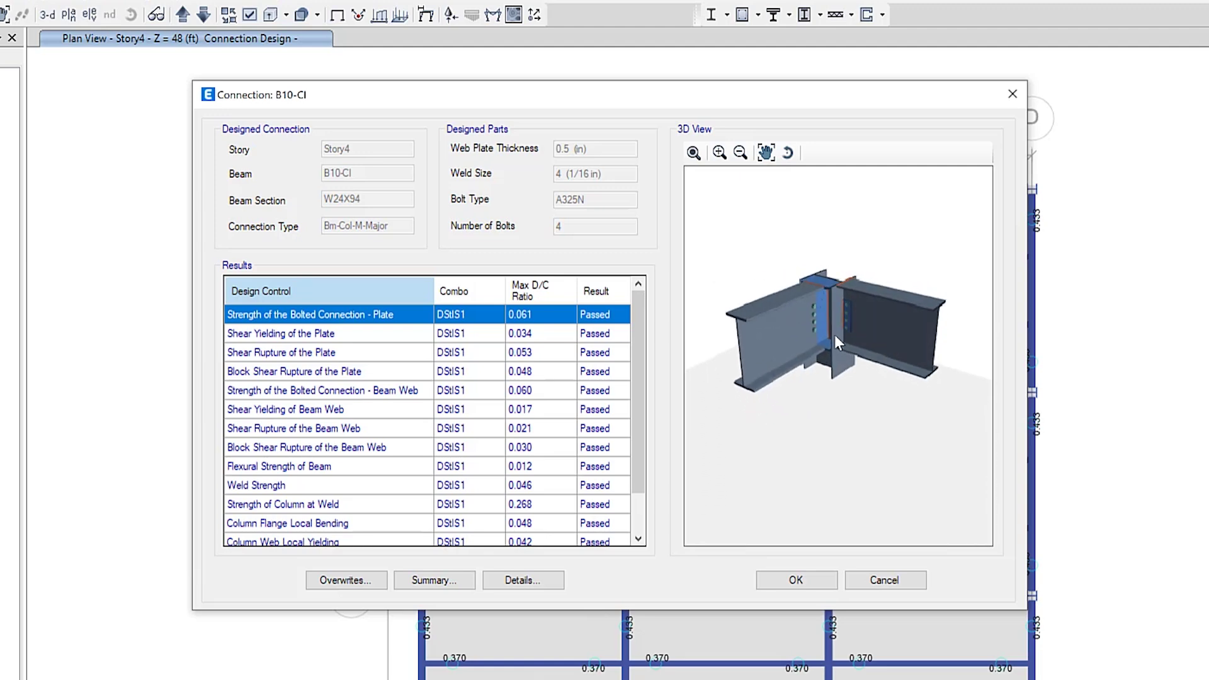
scroll(835, 337, up, 6)
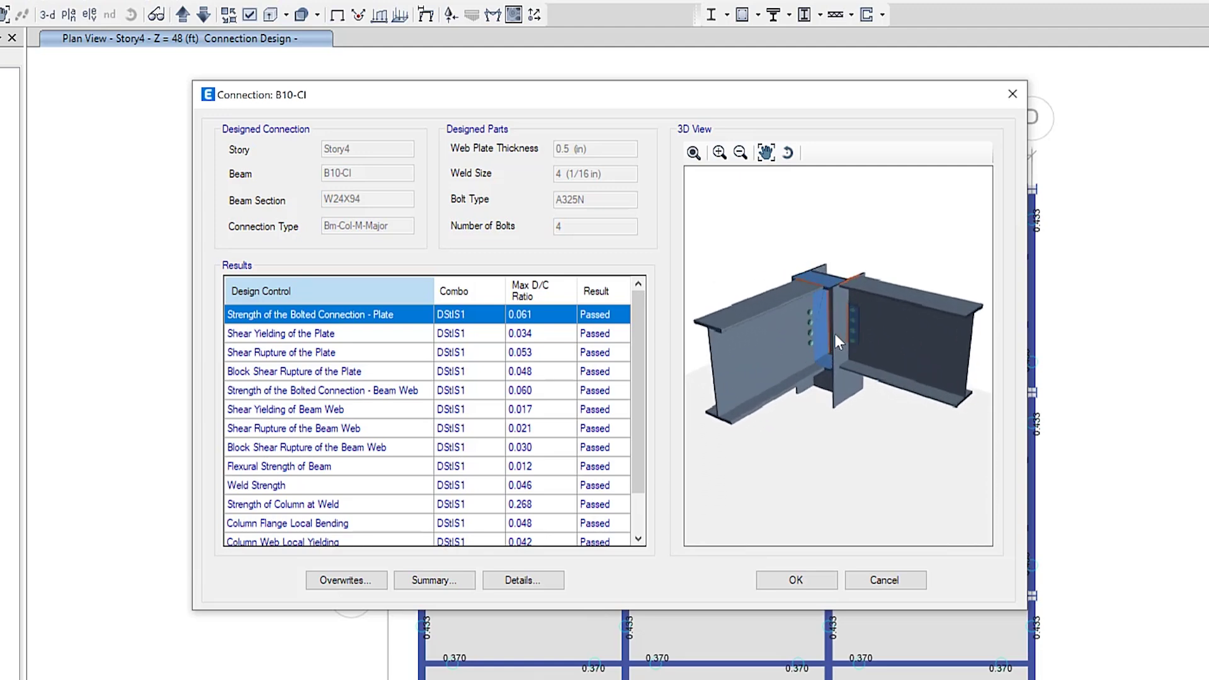
scroll(834, 334, down, 6)
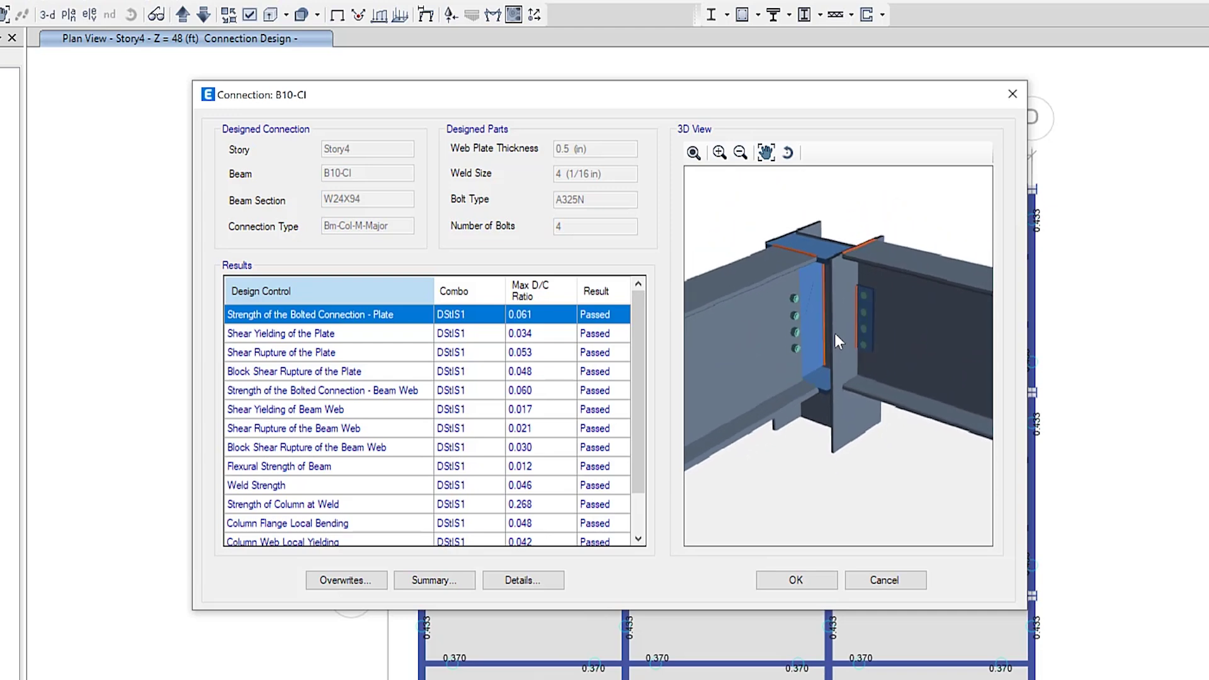
drag(860, 323, 829, 297)
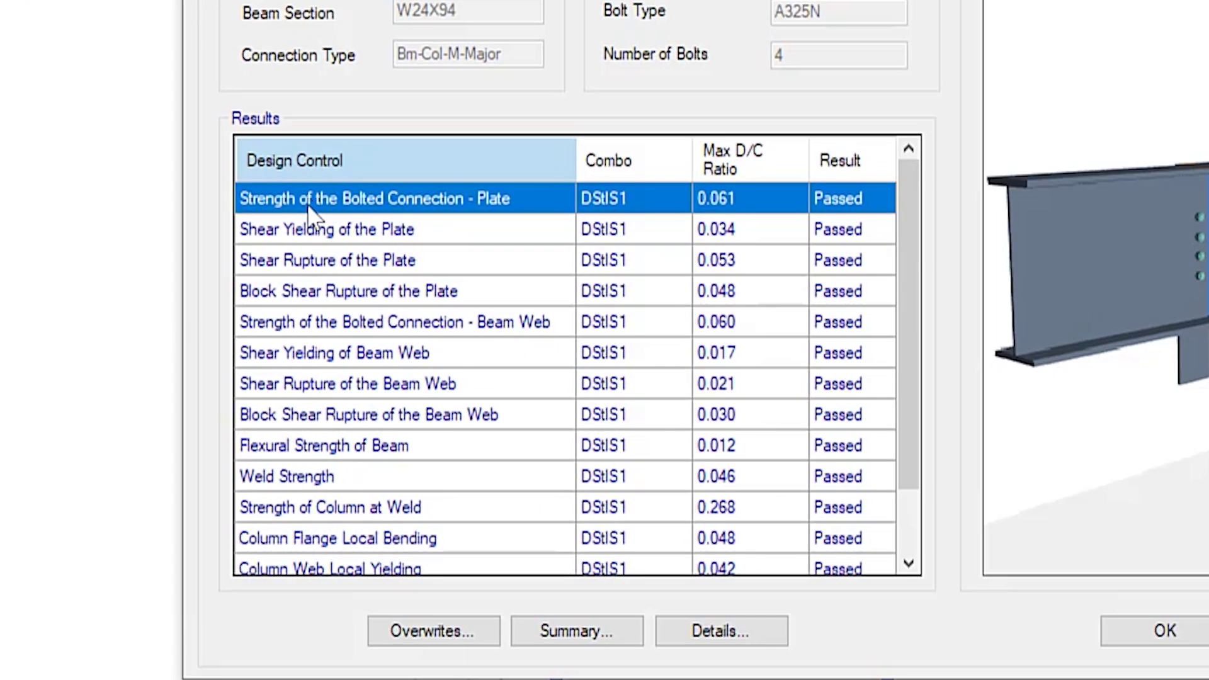
click(622, 171)
click(748, 170)
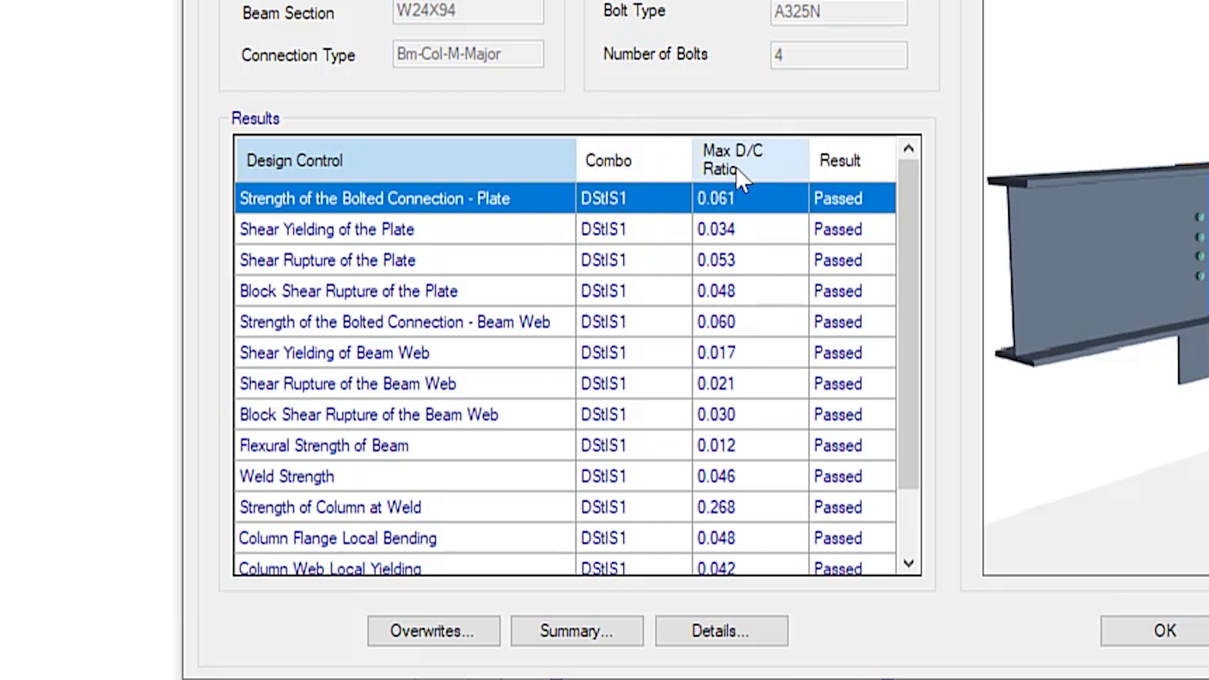
mouse_move(910, 240)
mouse_down()
mouse_move(913, 340)
mouse_move(920, 248)
mouse_up()
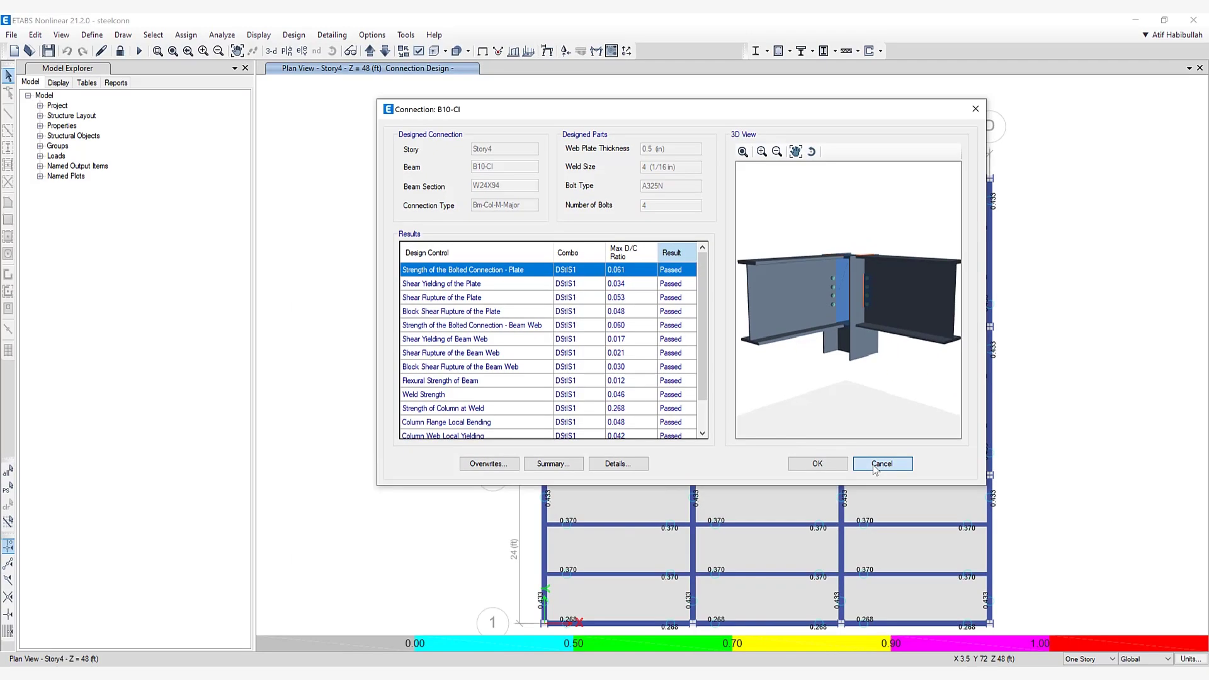
click(945, 498)
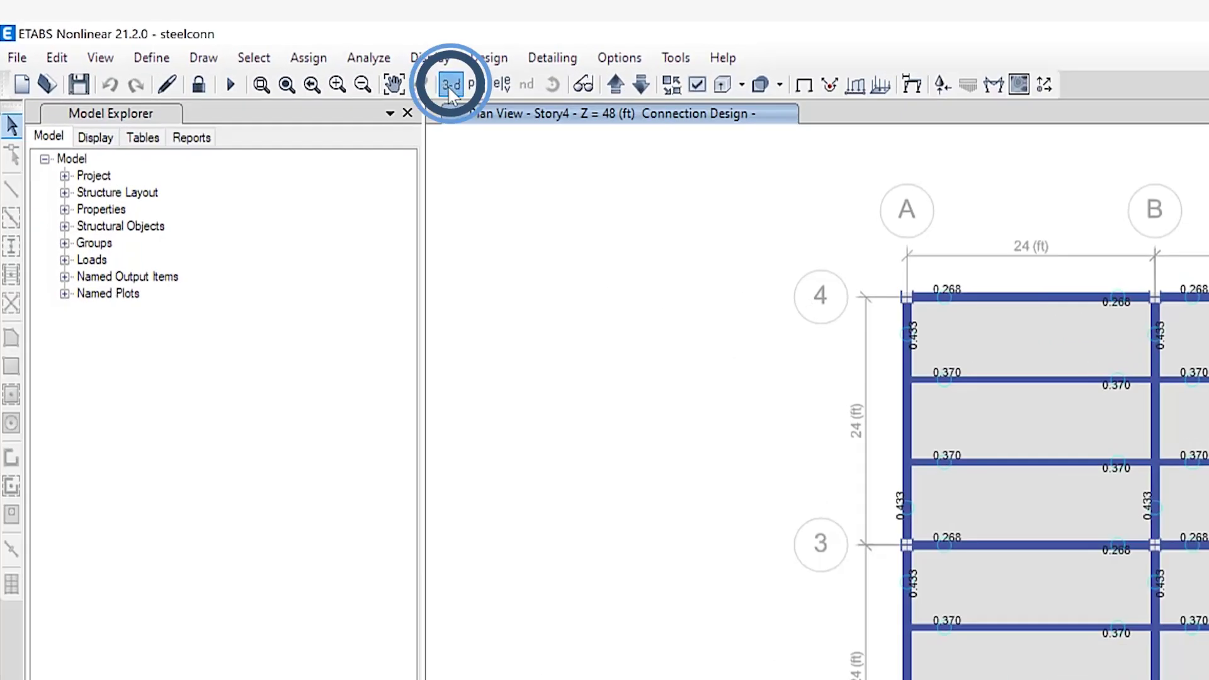
- Return to the 3-D view and open the Summary report for the C66-BP column base plate
click(270, 50)
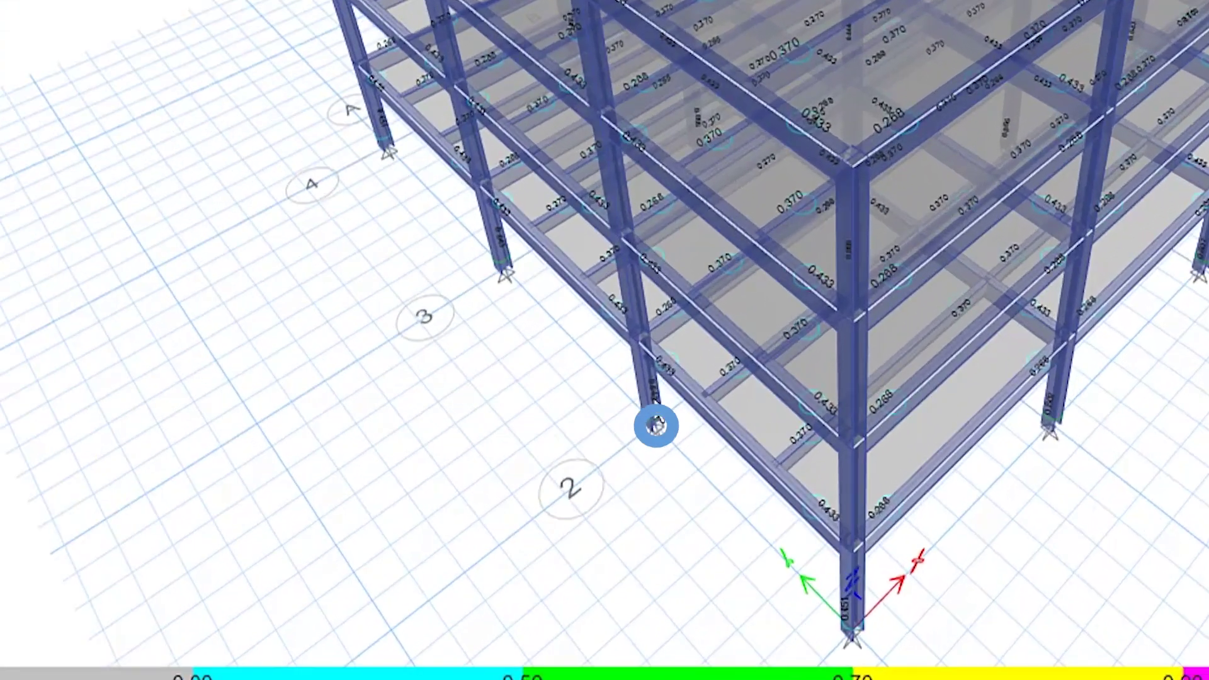
right_click(638, 517)
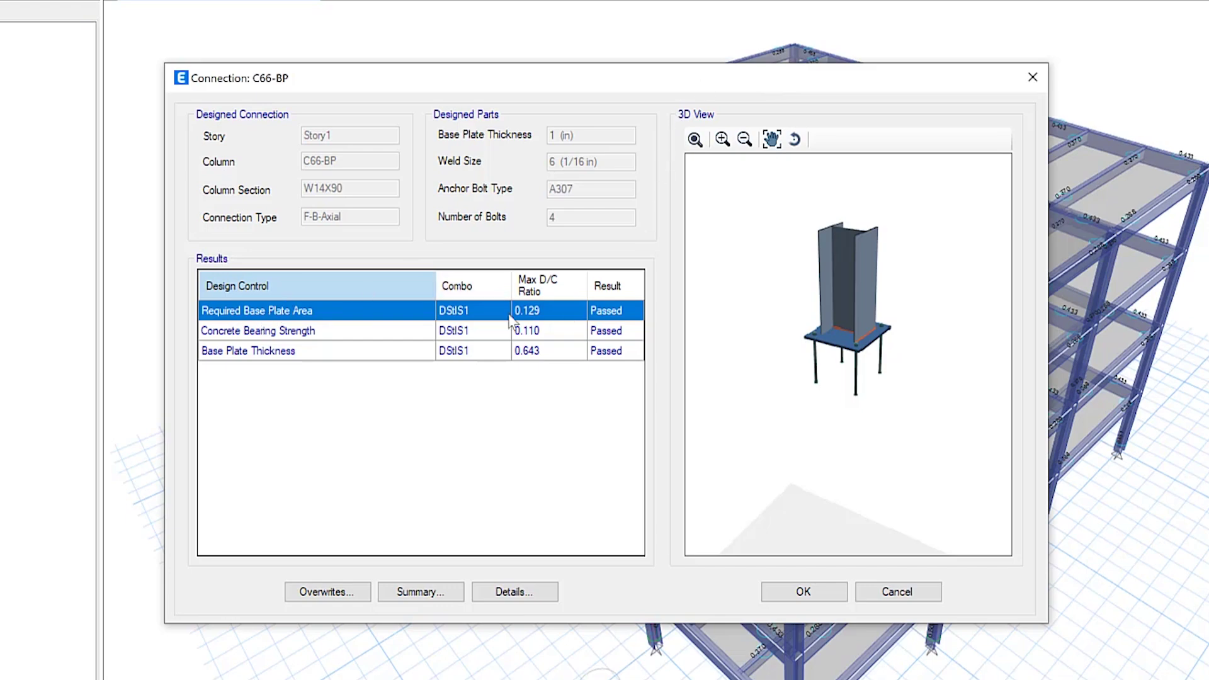
click(418, 592)
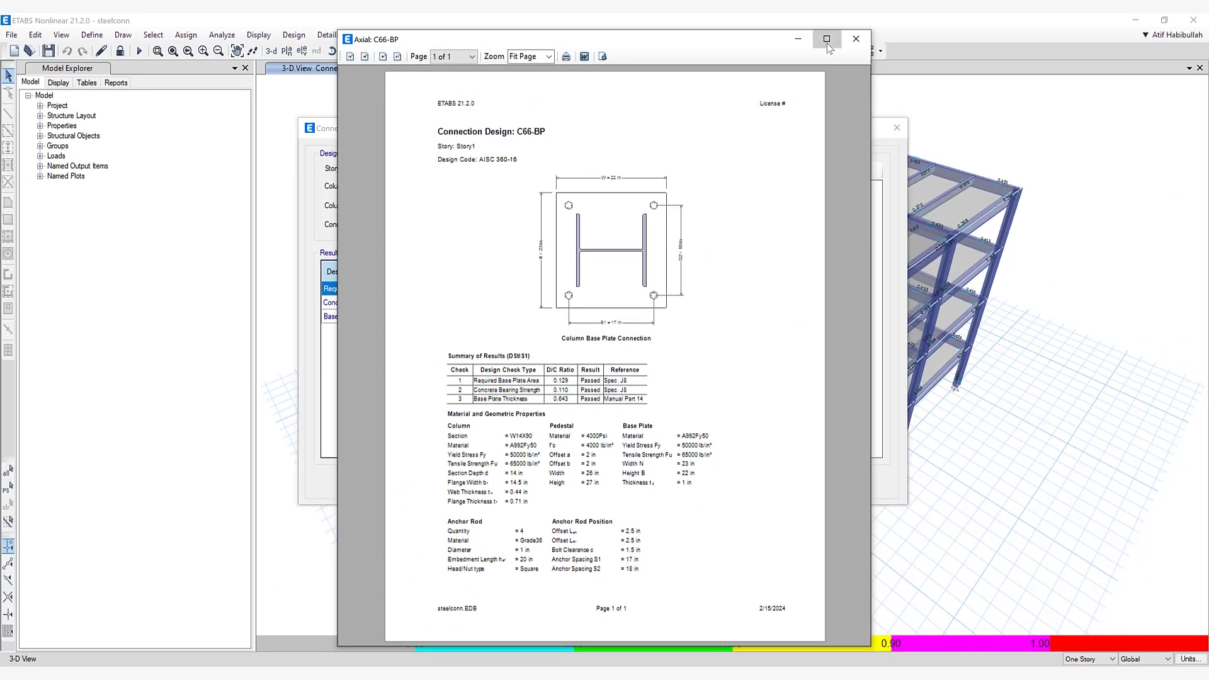
- Maximize the C66-BP summary report at 150% zoom, review the 1 in plate details, and close it
click(827, 39)
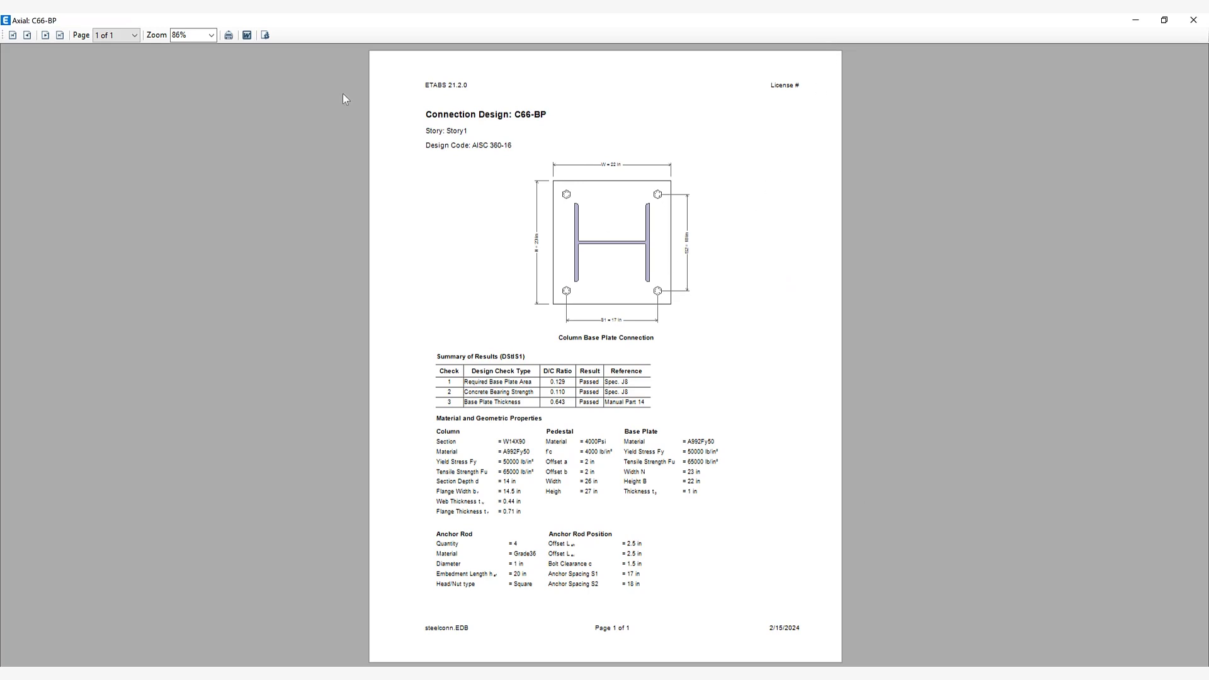
click(211, 35)
click(189, 94)
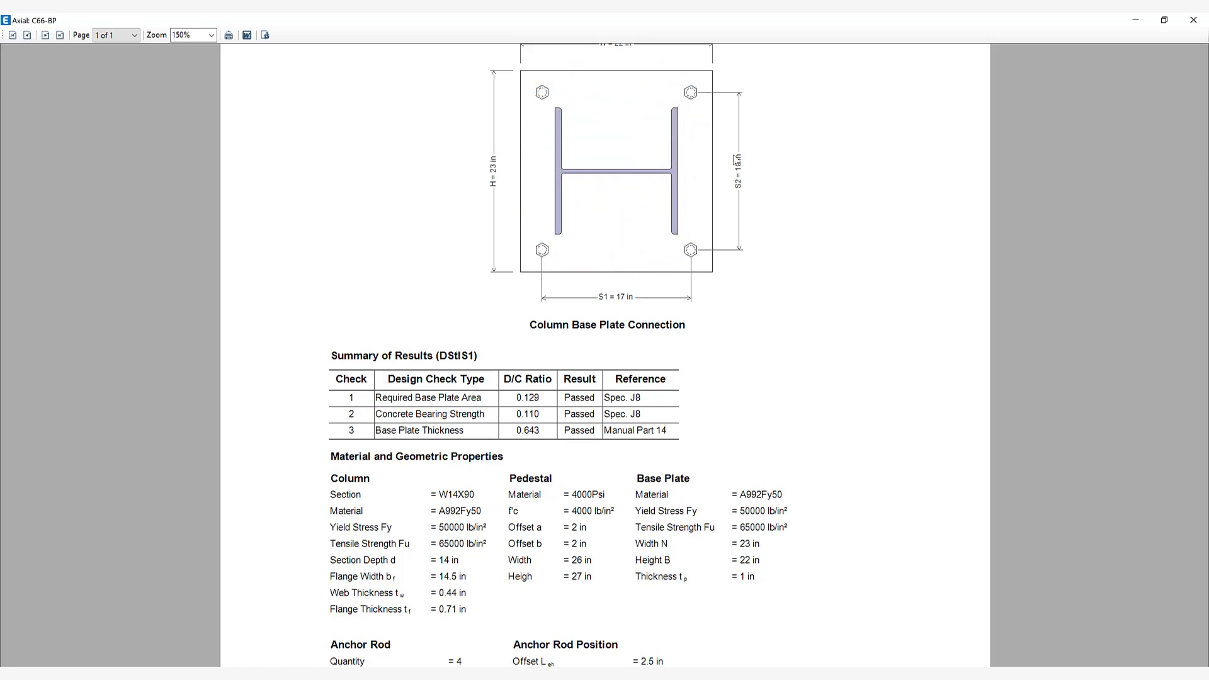
click(1200, 17)
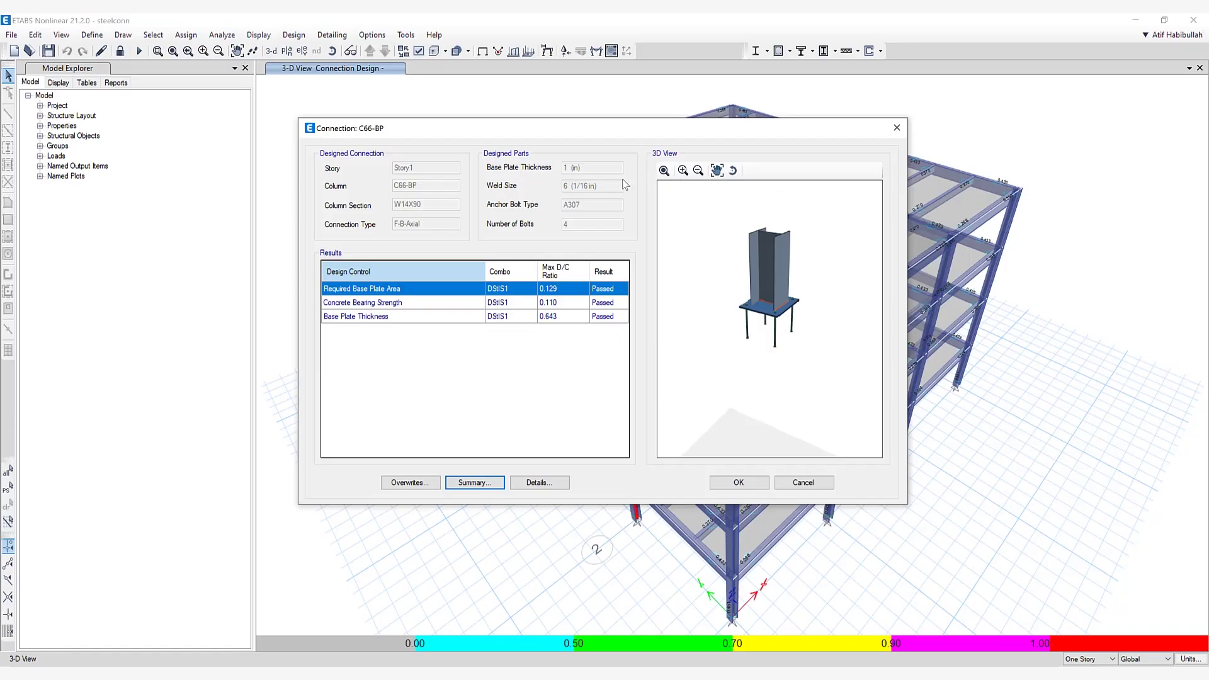
- Close the C66-BP base plate results, review the Story2 B1-CI beam connection's bolted plate in 3D, then close it
click(799, 481)
click(751, 515)
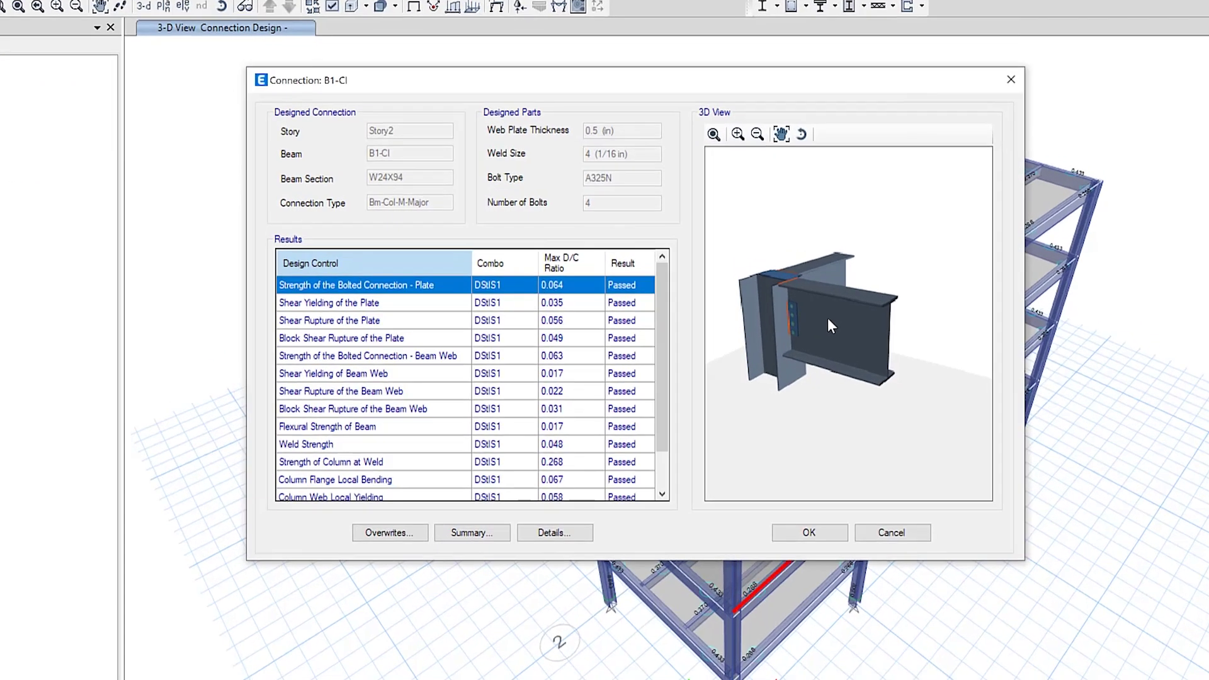
scroll(810, 297, up, 5)
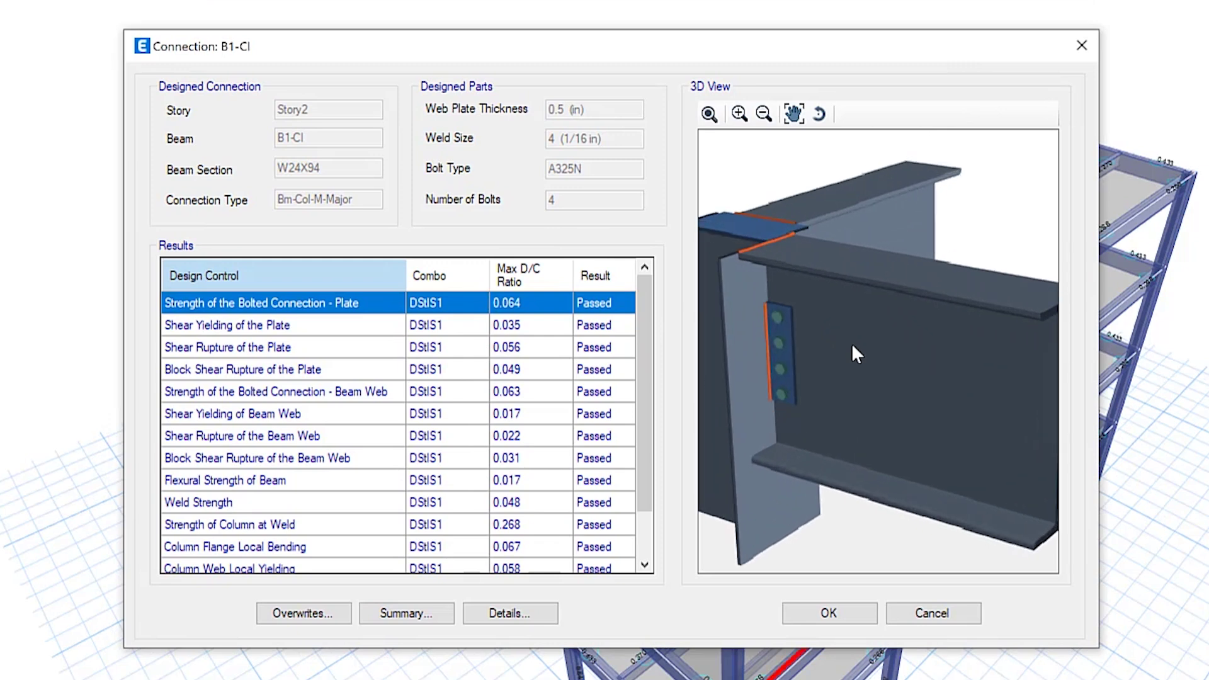
drag(851, 343, 802, 276)
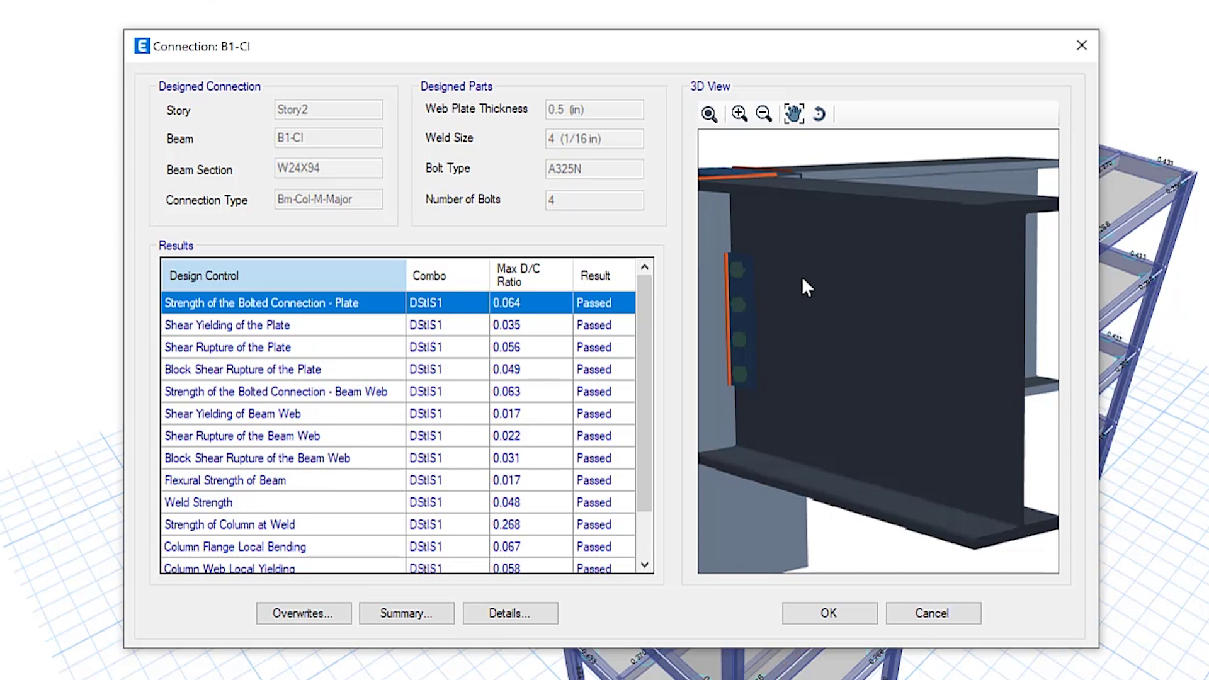
click(938, 617)
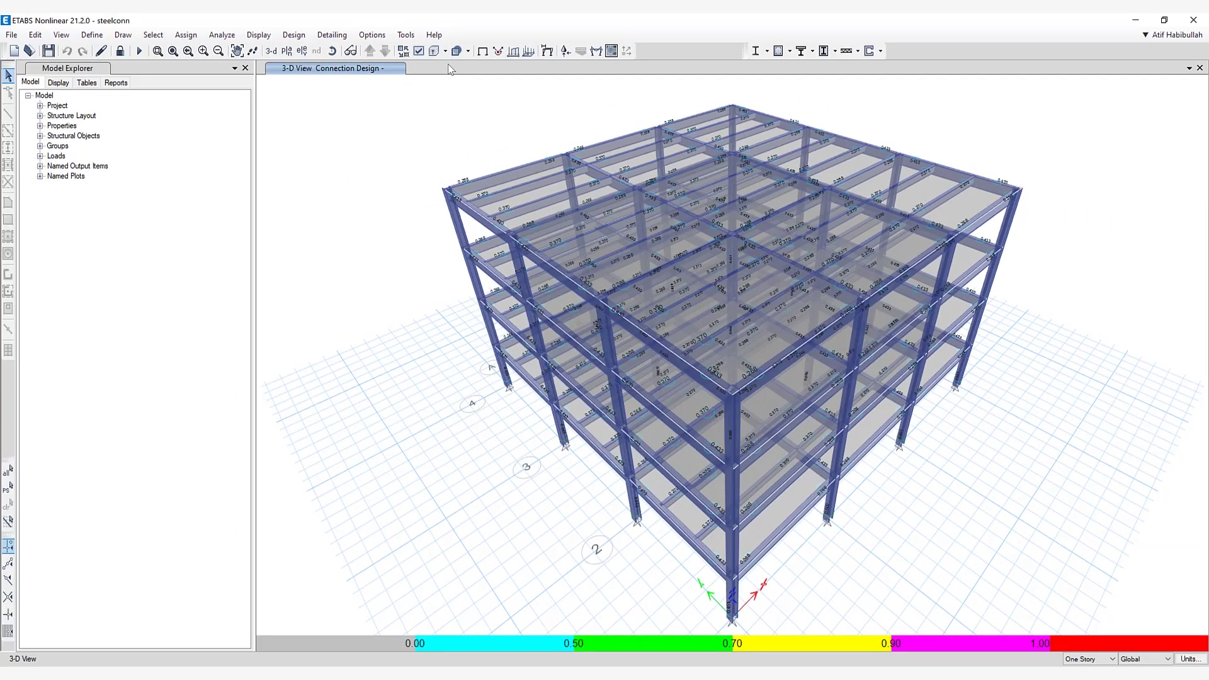
- Open the ETABS documentation list from the Help menu
click(434, 35)
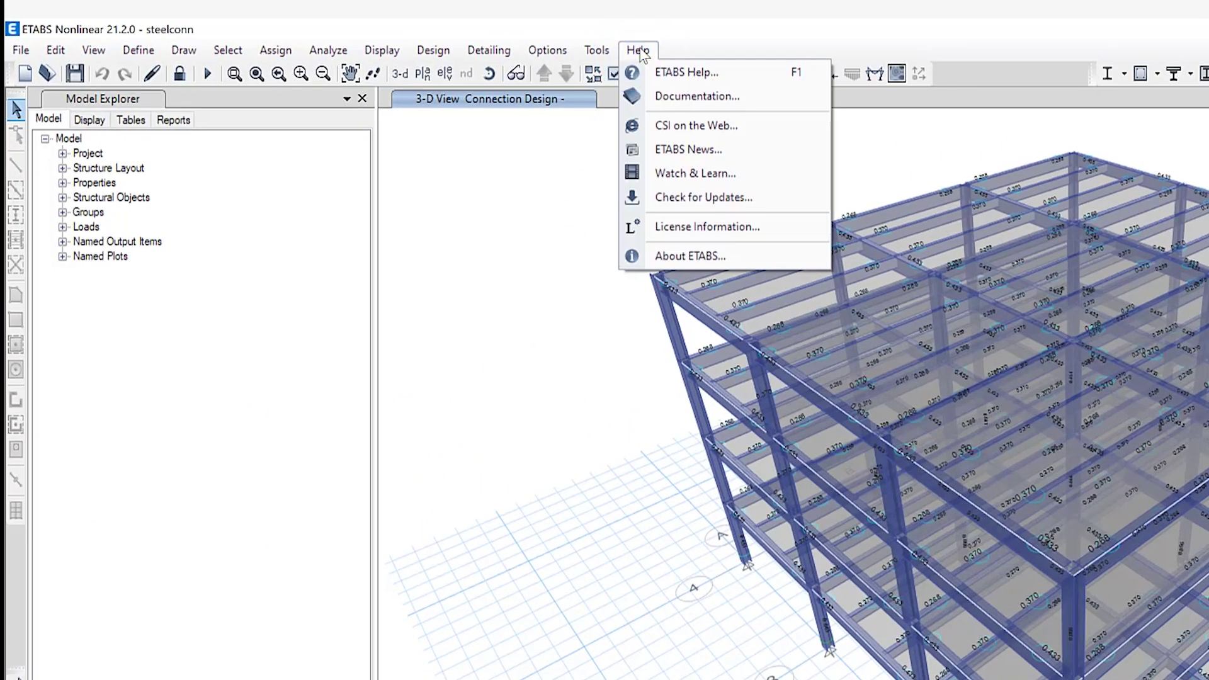
click(672, 93)
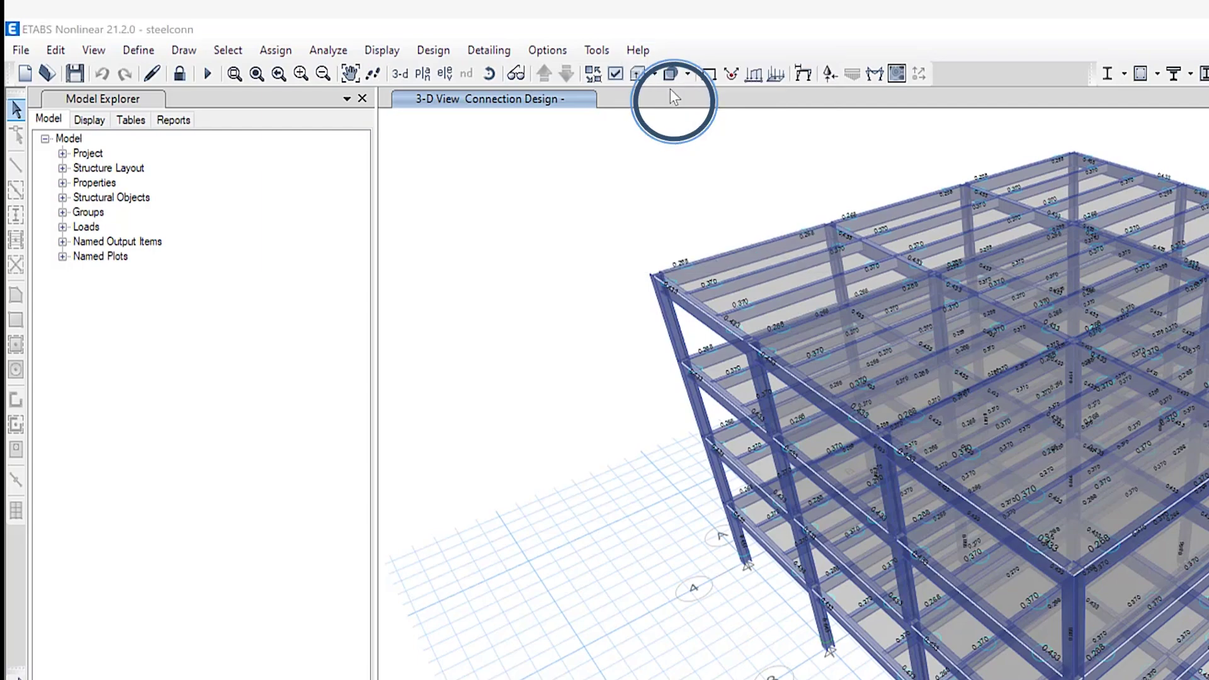